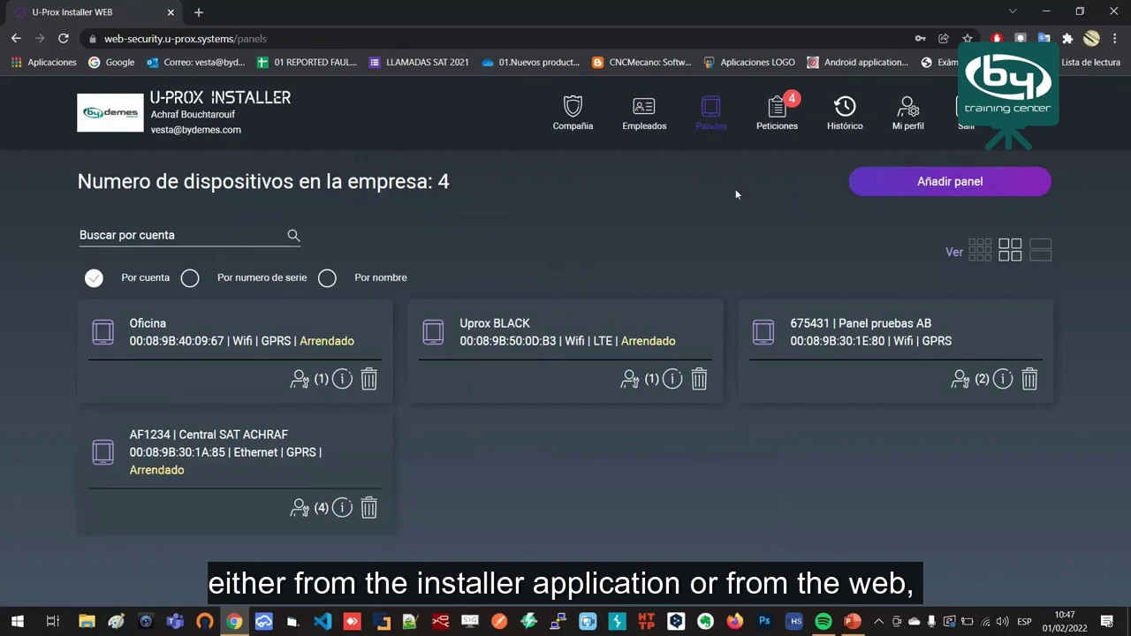
- Open the form for adding a panel and view the instructions for connecting the device by Ethernet
{"action": "left_click", "coordinate": [987, 180]}
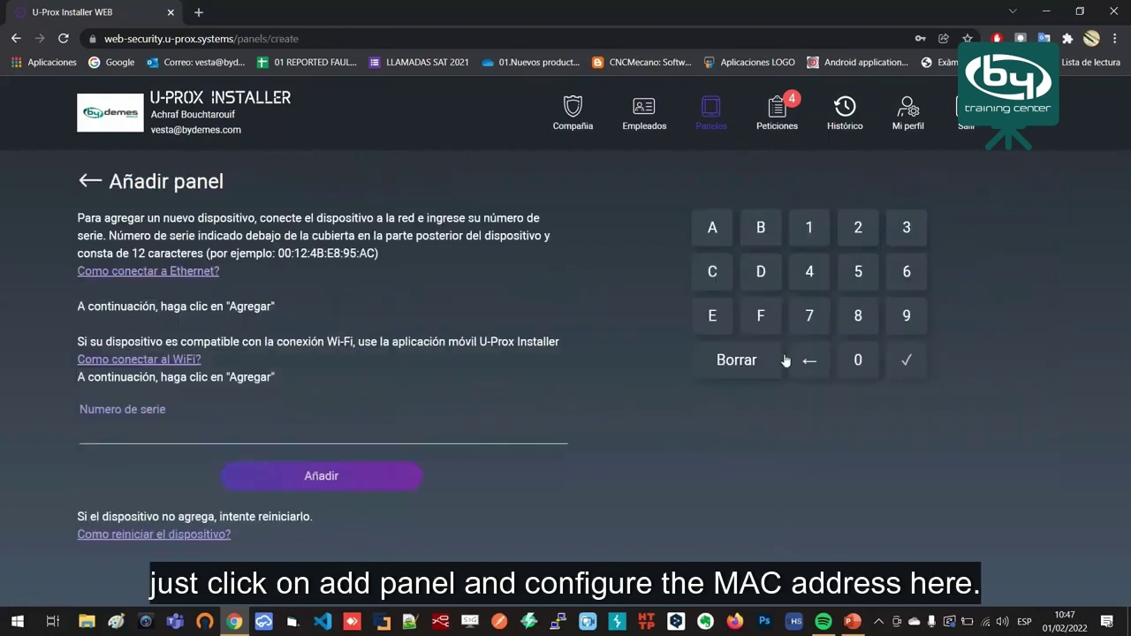
{"action": "left_click", "coordinate": [267, 431]}
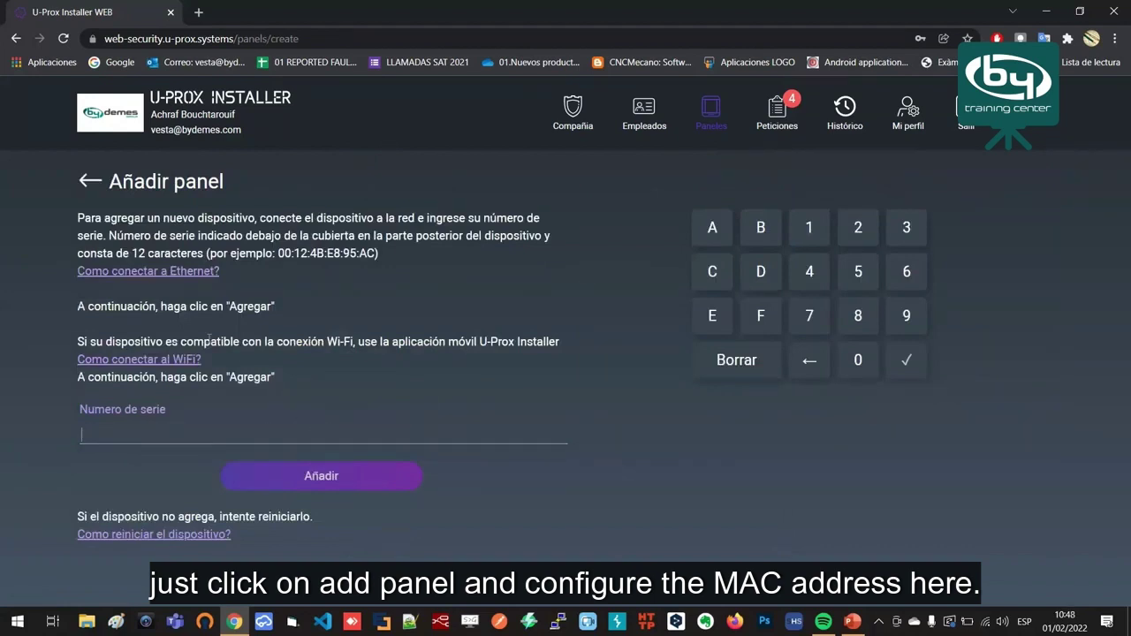
{"action": "left_click", "coordinate": [176, 277]}
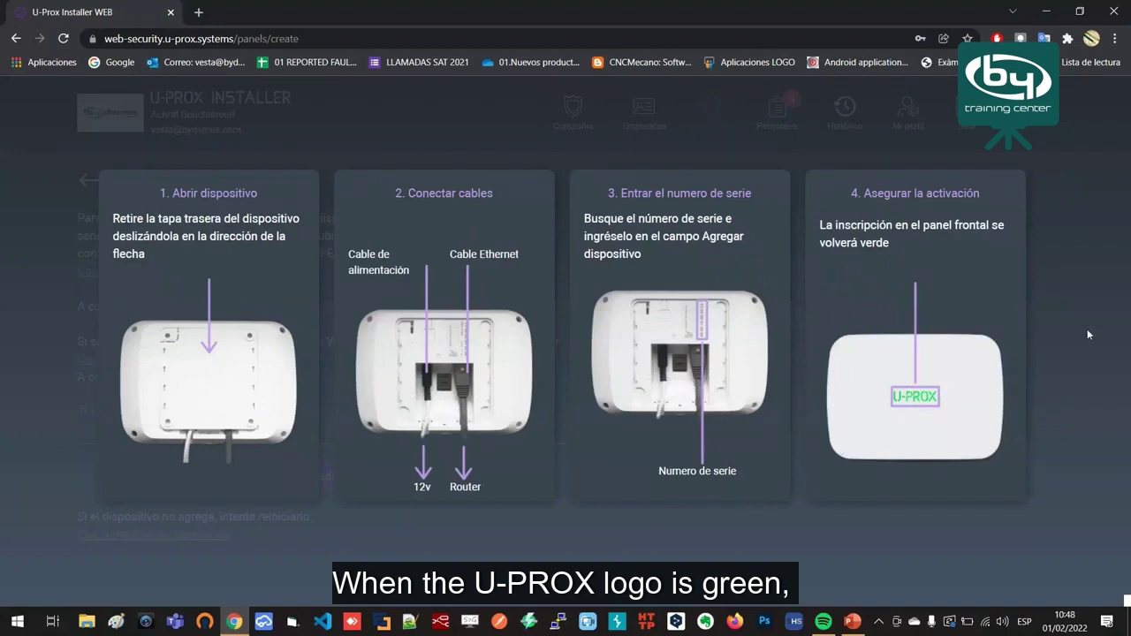
{"action": "left_click", "coordinate": [1032, 337]}
{"action": "left_click", "coordinate": [114, 444]}
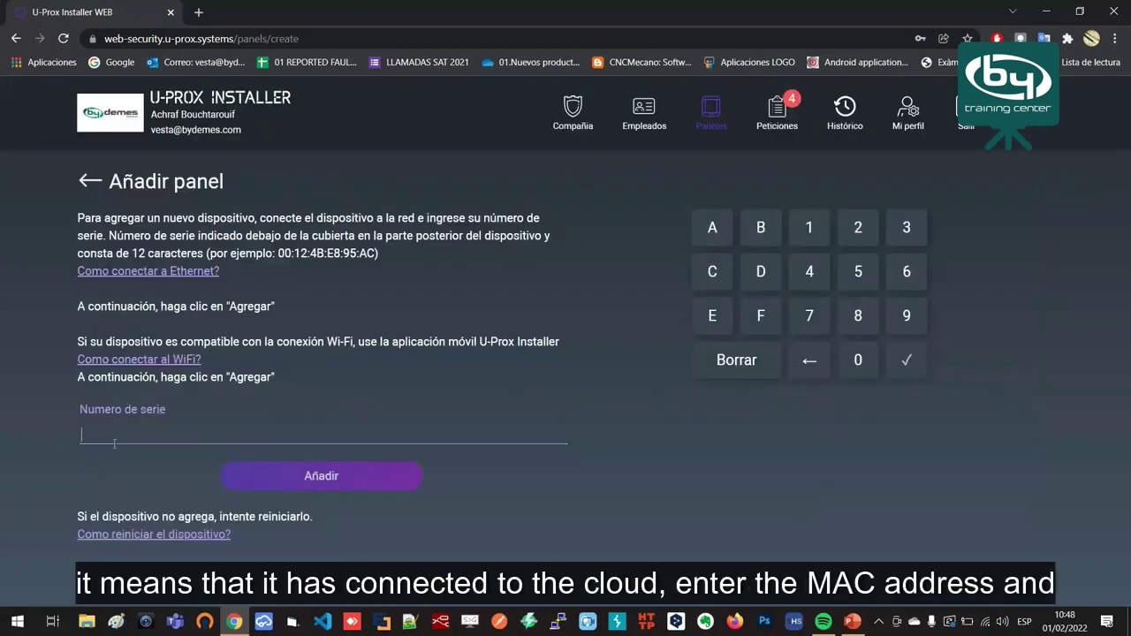
- Read through the Wi-Fi connection instructions to the final activation step and close them
{"action": "left_click", "coordinate": [175, 362]}
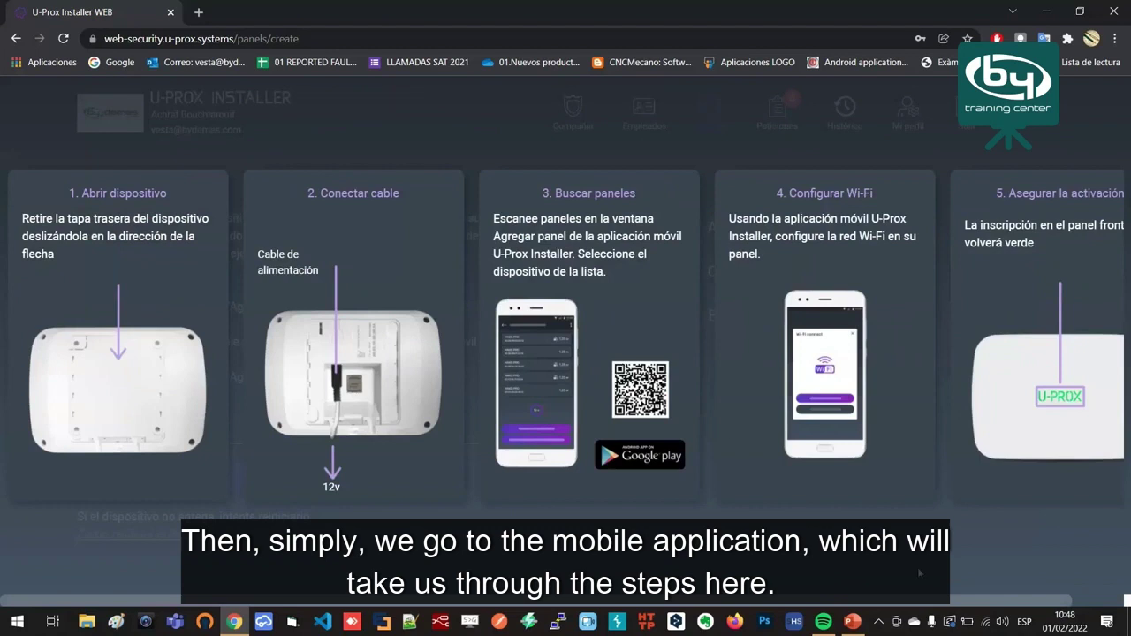
{"action": "scroll", "coordinate": [778, 353], "scroll_direction": "right", "scroll_amount": 2}
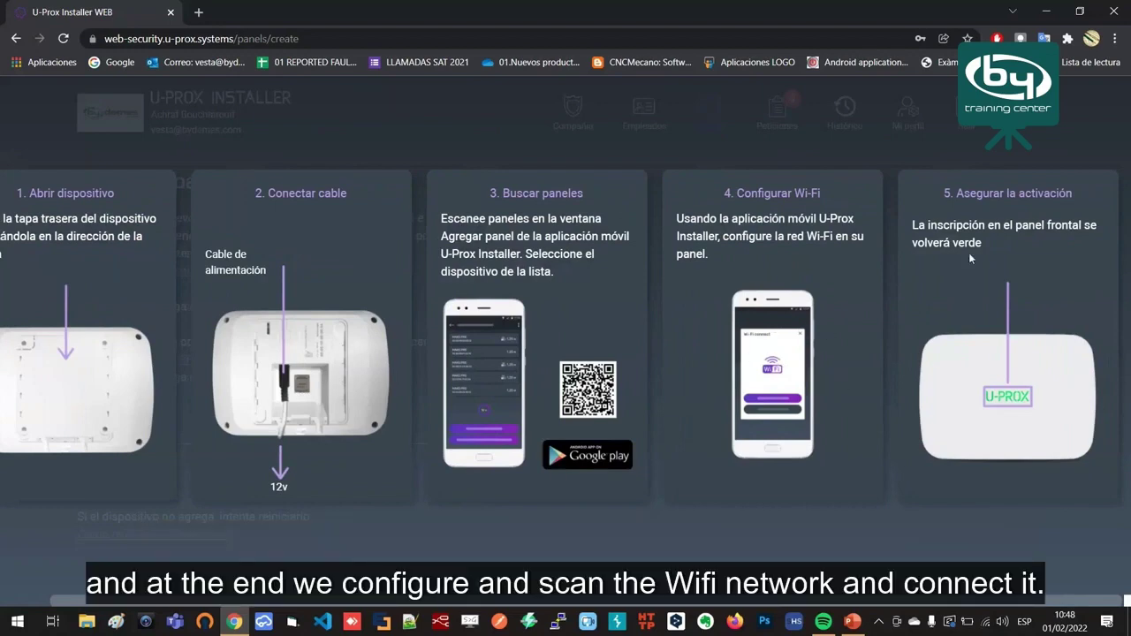
{"action": "left_click", "coordinate": [961, 566]}
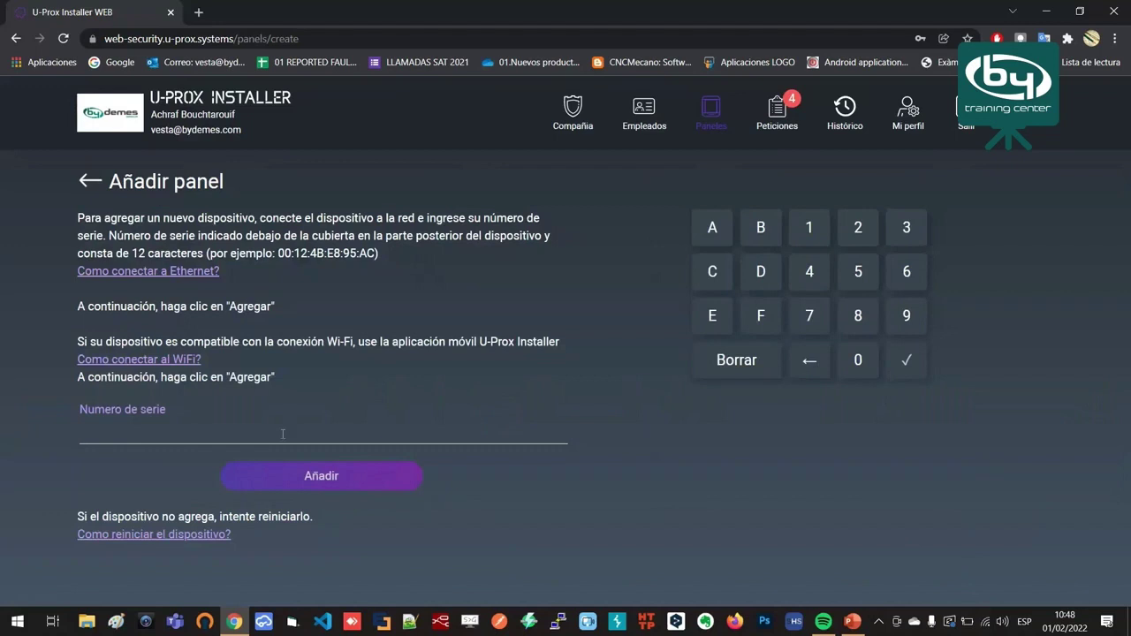
- Return to the panels list and open the control panel settings of the AF1234 hub
{"action": "left_click", "coordinate": [703, 123]}
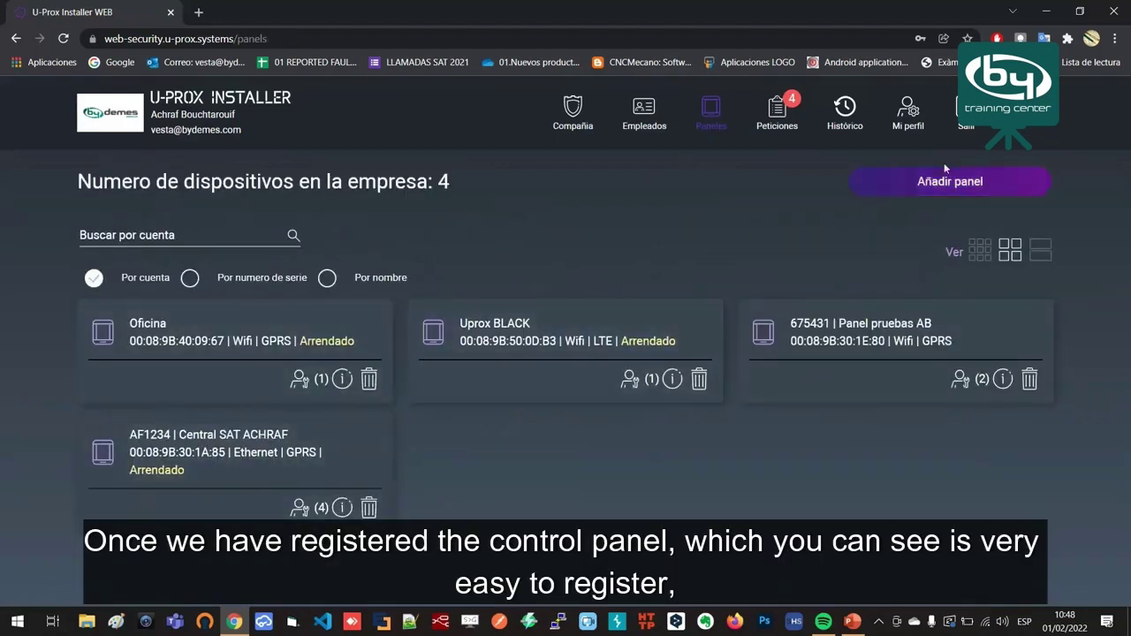
{"action": "left_click", "coordinate": [312, 468]}
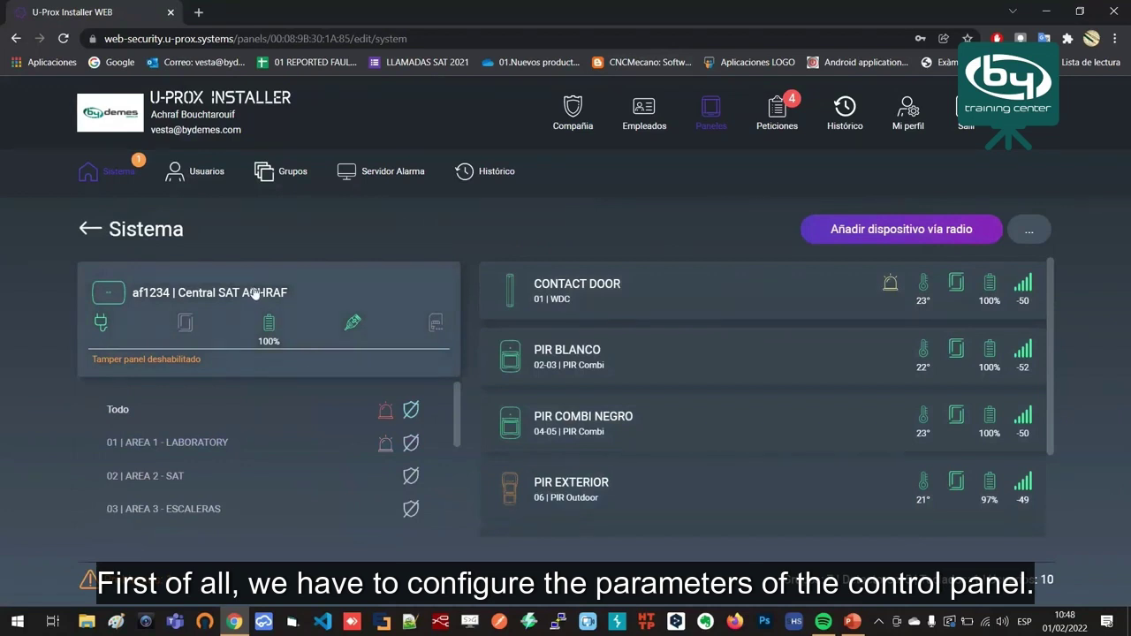
{"action": "left_click", "coordinate": [254, 293]}
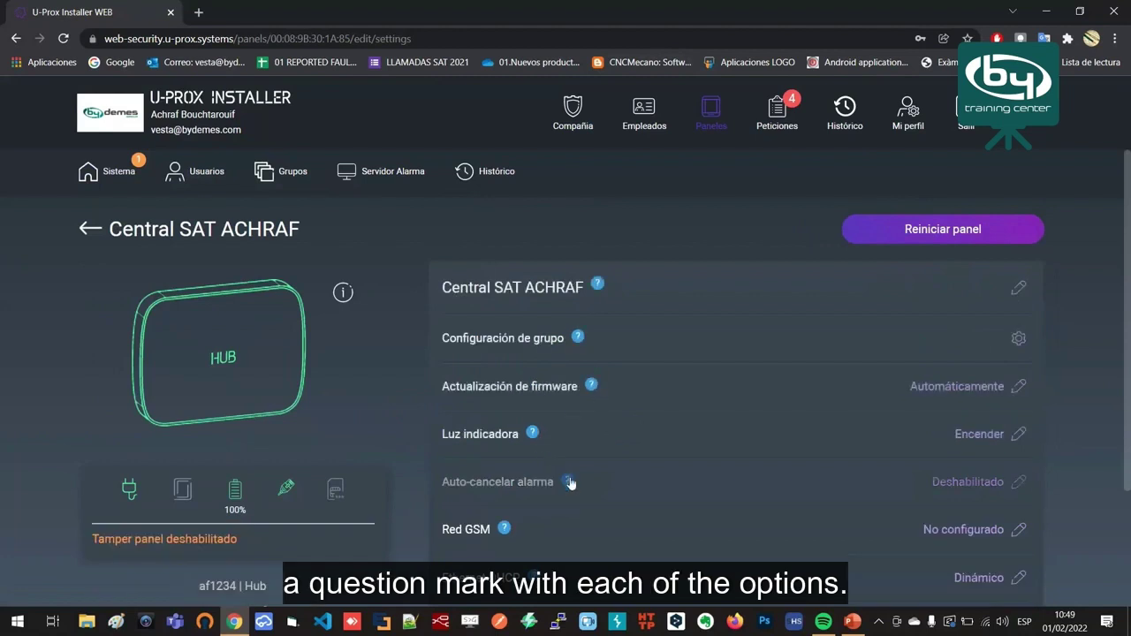
- Look over the hub's configuration options and read the help note for Configuración de grupo
{"action": "scroll", "coordinate": [598, 268], "scroll_direction": "down", "scroll_amount": 2}
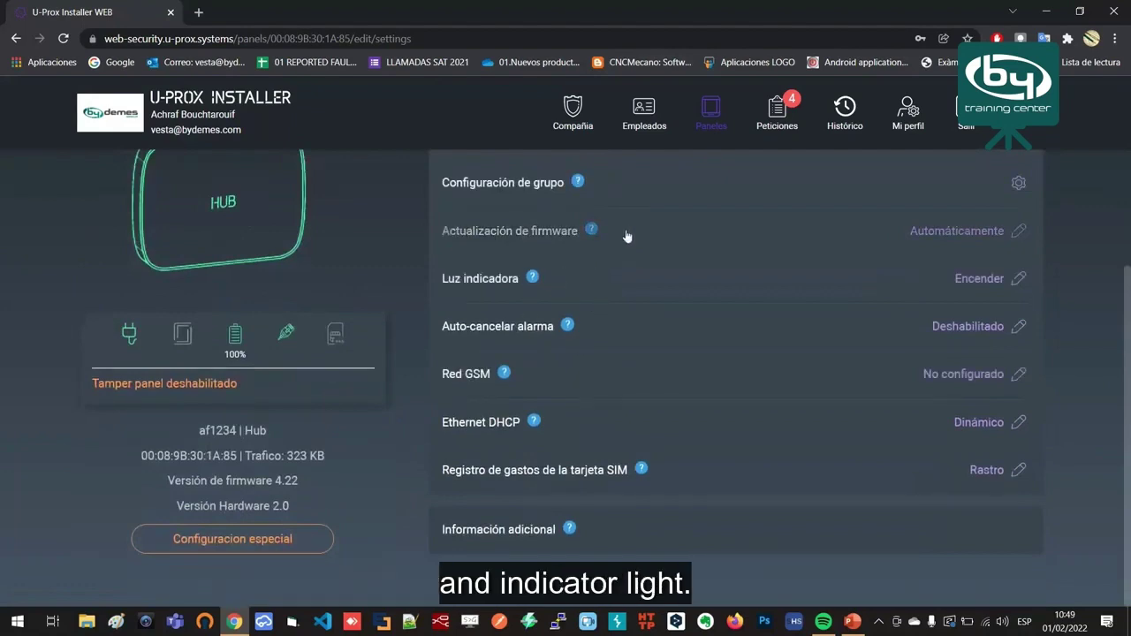
{"action": "scroll", "coordinate": [568, 271], "scroll_direction": "up", "scroll_amount": 2}
{"action": "scroll", "coordinate": [570, 477], "scroll_direction": "up", "scroll_amount": 1}
{"action": "scroll", "coordinate": [539, 463], "scroll_direction": "down", "scroll_amount": 2}
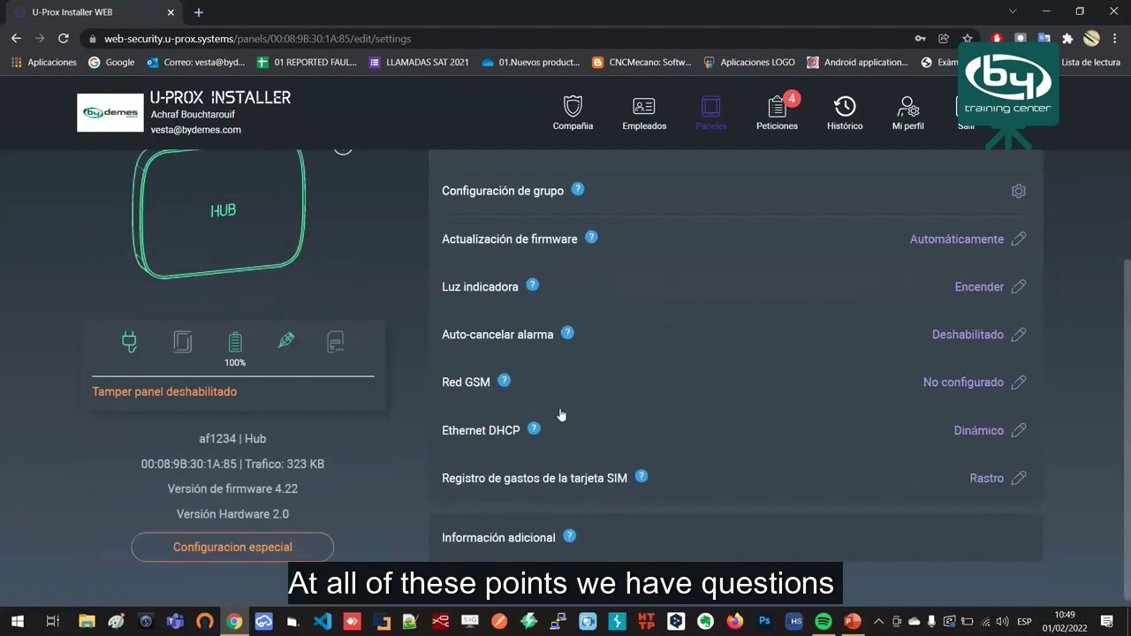
{"action": "scroll", "coordinate": [574, 380], "scroll_direction": "up", "scroll_amount": 2}
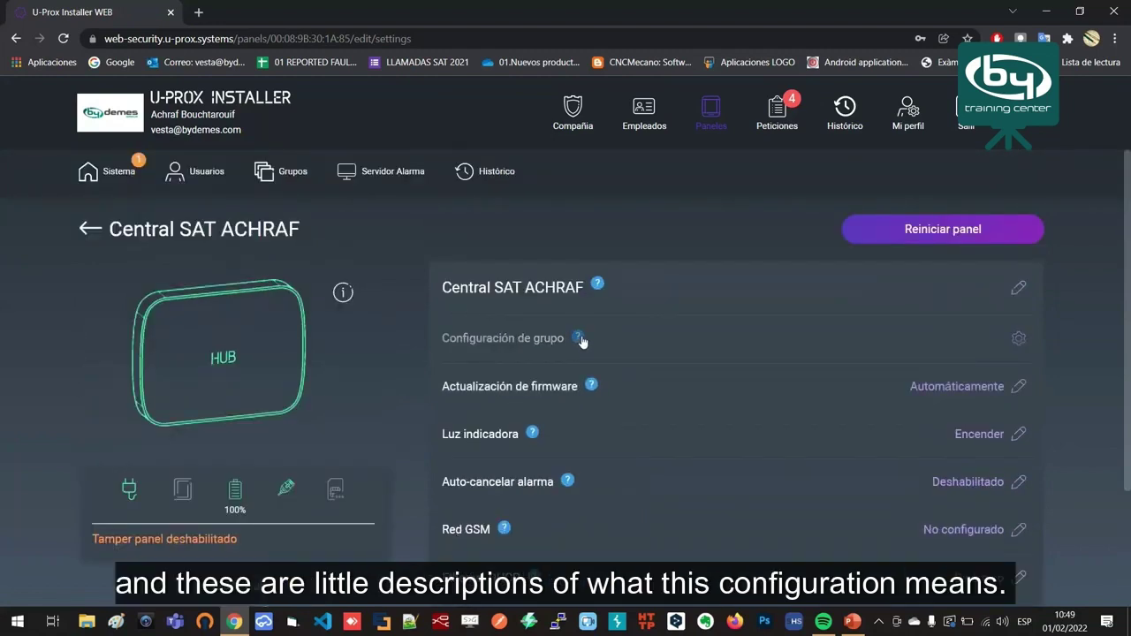
{"action": "left_click", "coordinate": [579, 338]}
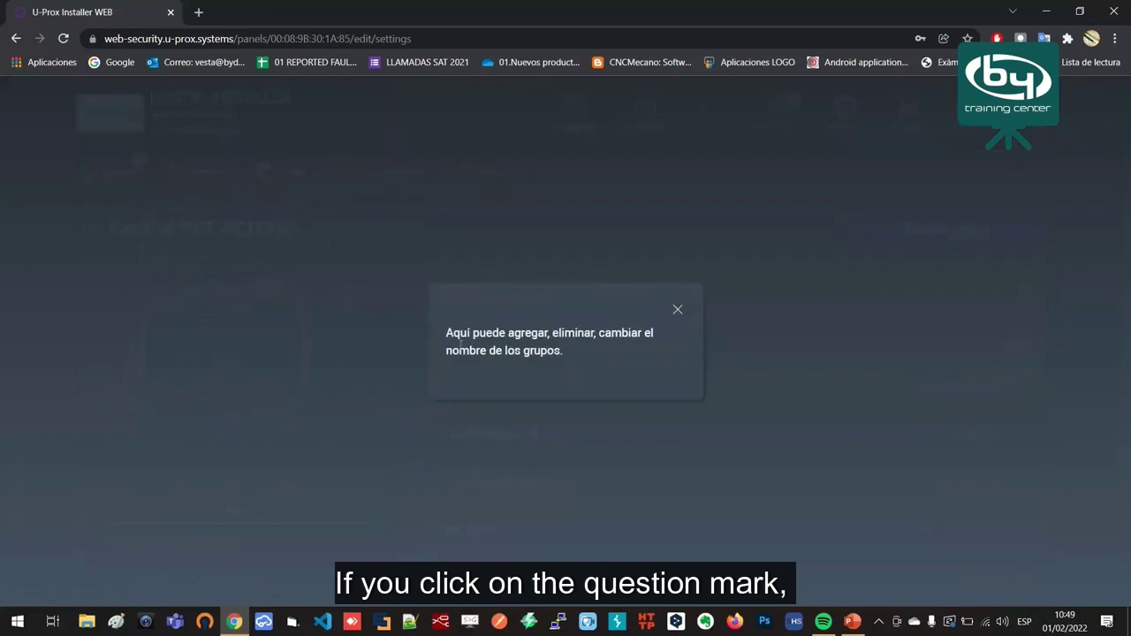
{"action": "left_click_drag", "start_coordinate": [447, 336], "coordinate": [583, 353]}
{"action": "left_click", "coordinate": [575, 359]}
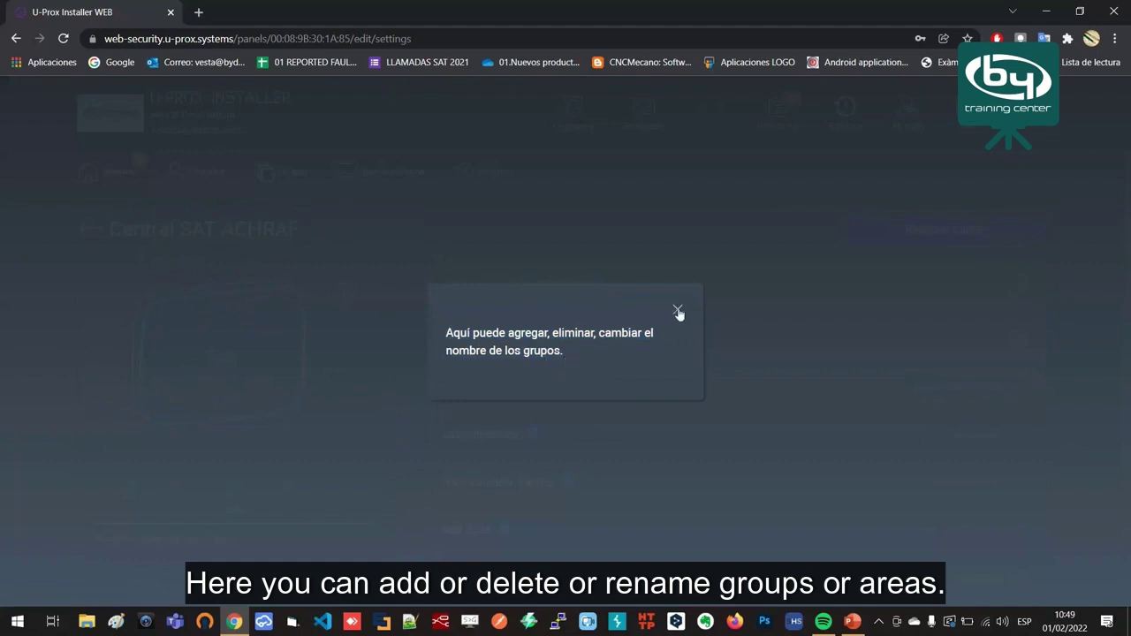
- Open the group configuration and delete group 05, wt5232t324rt
{"action": "left_click", "coordinate": [610, 354]}
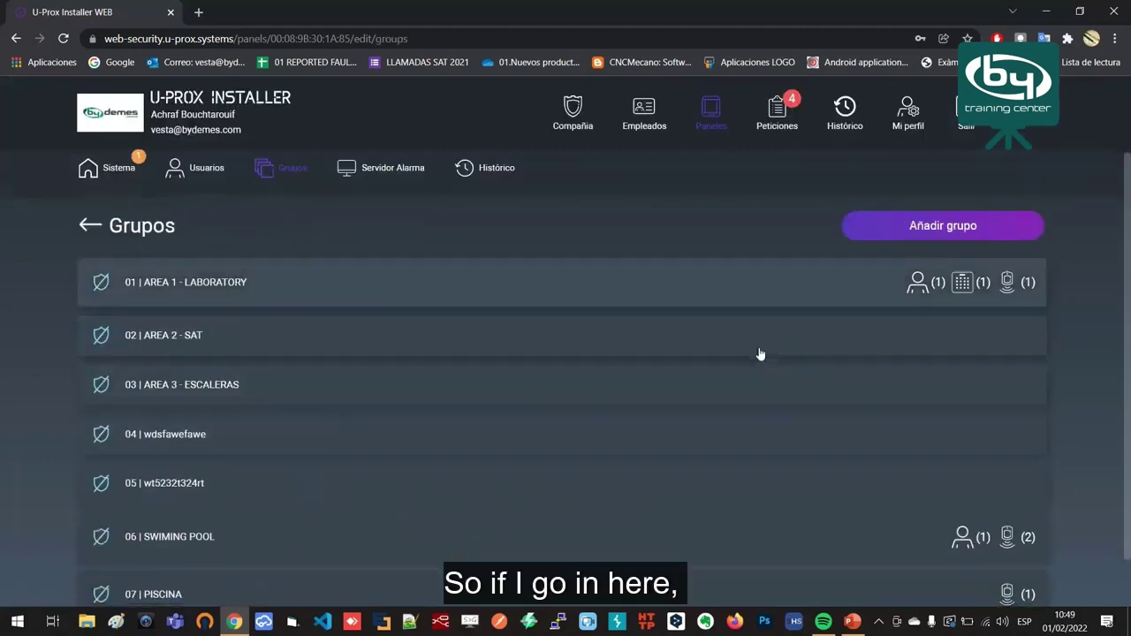
{"action": "scroll", "coordinate": [760, 353], "scroll_direction": "down", "scroll_amount": 1}
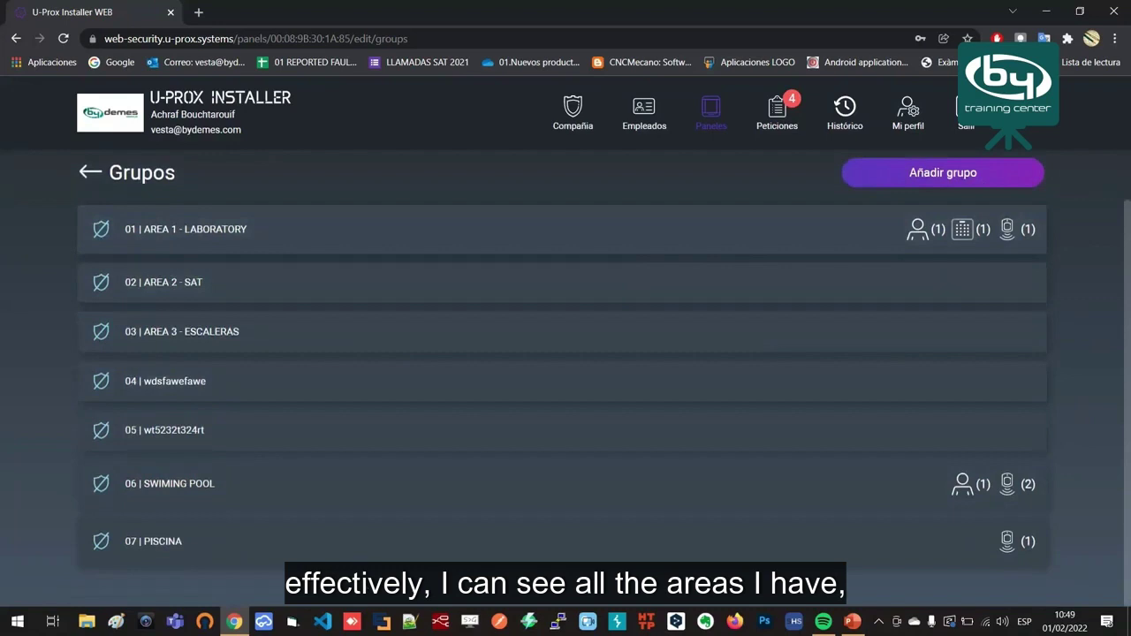
{"action": "left_click", "coordinate": [286, 427]}
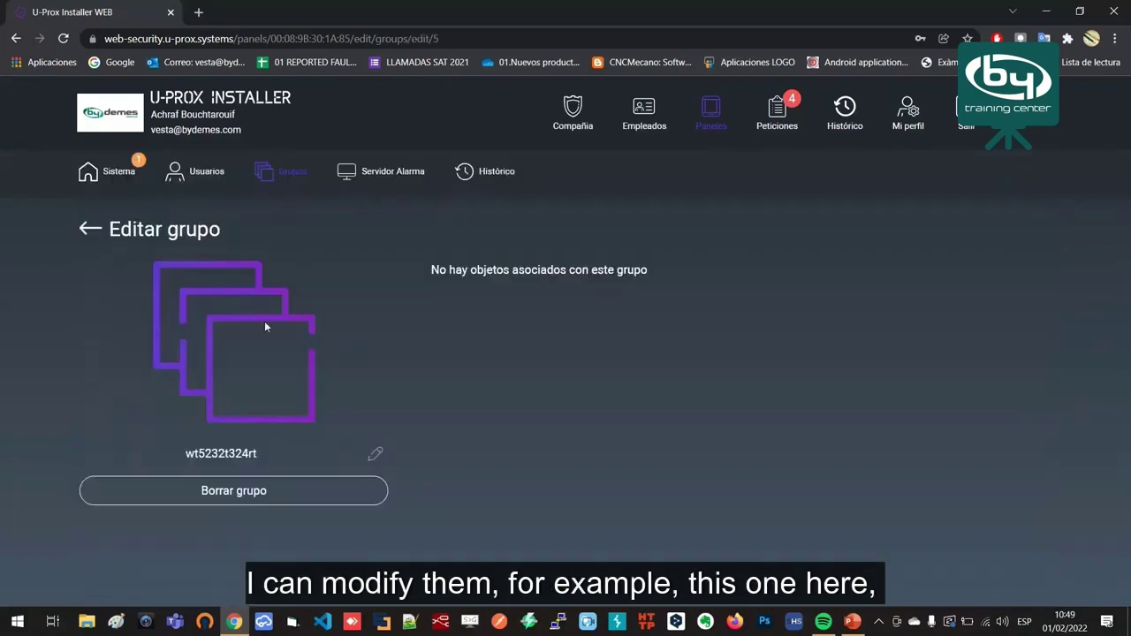
{"action": "left_click", "coordinate": [230, 491]}
{"action": "left_click", "coordinate": [477, 428]}
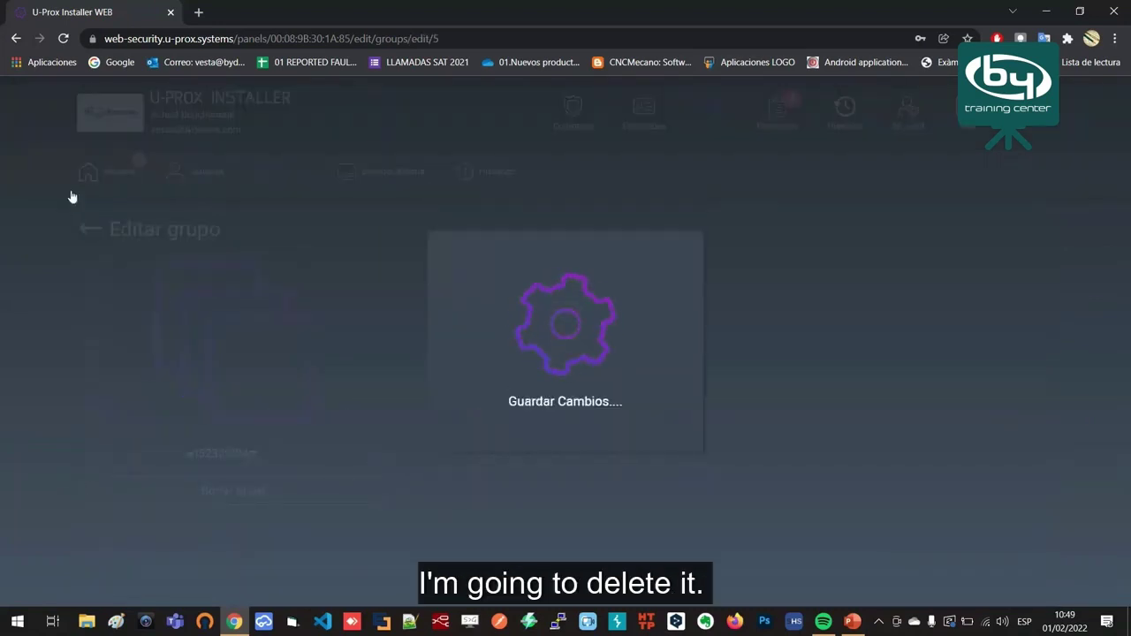
{"action": "left_click", "coordinate": [681, 232]}
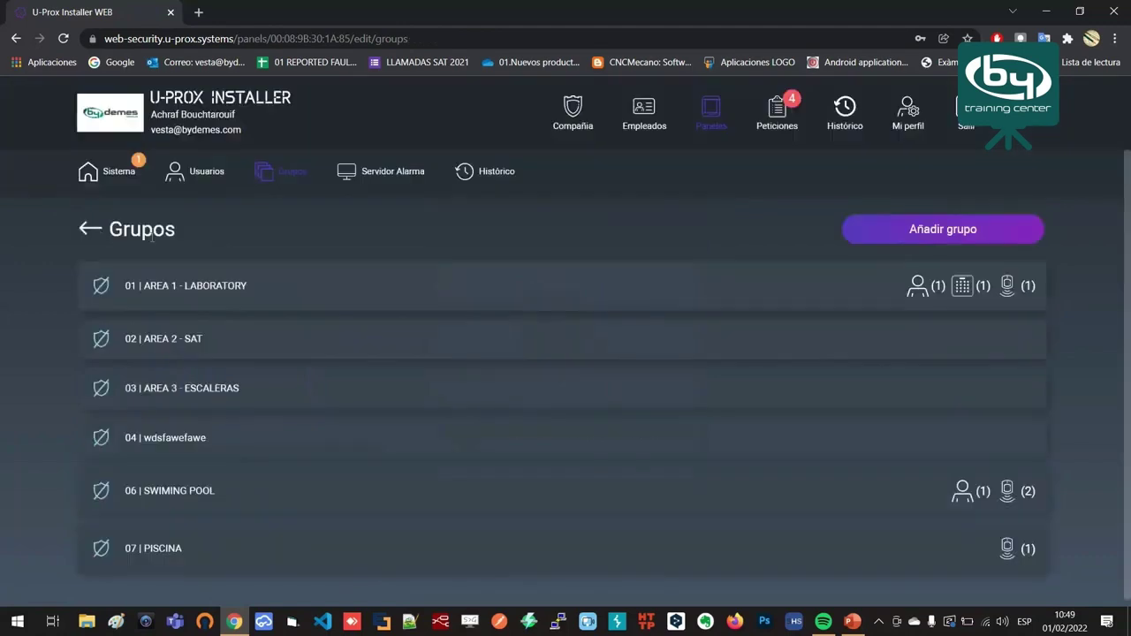
- Add a new group named AREA 20 SISTEMA to the panel
{"action": "left_click", "coordinate": [932, 237]}
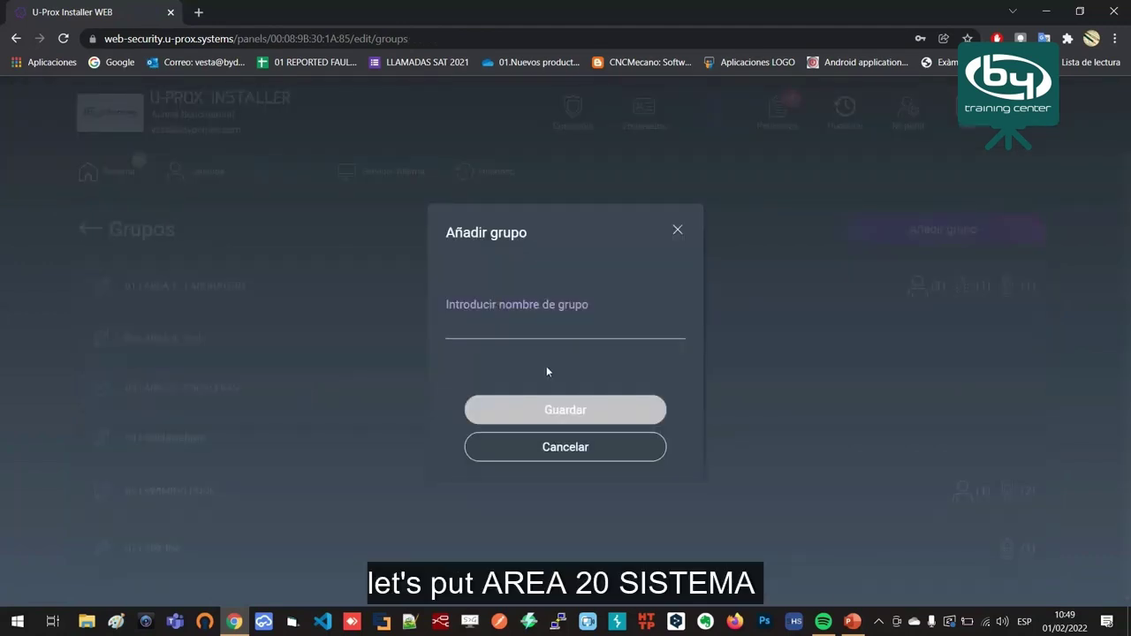
{"action": "type", "text": "AREA"}
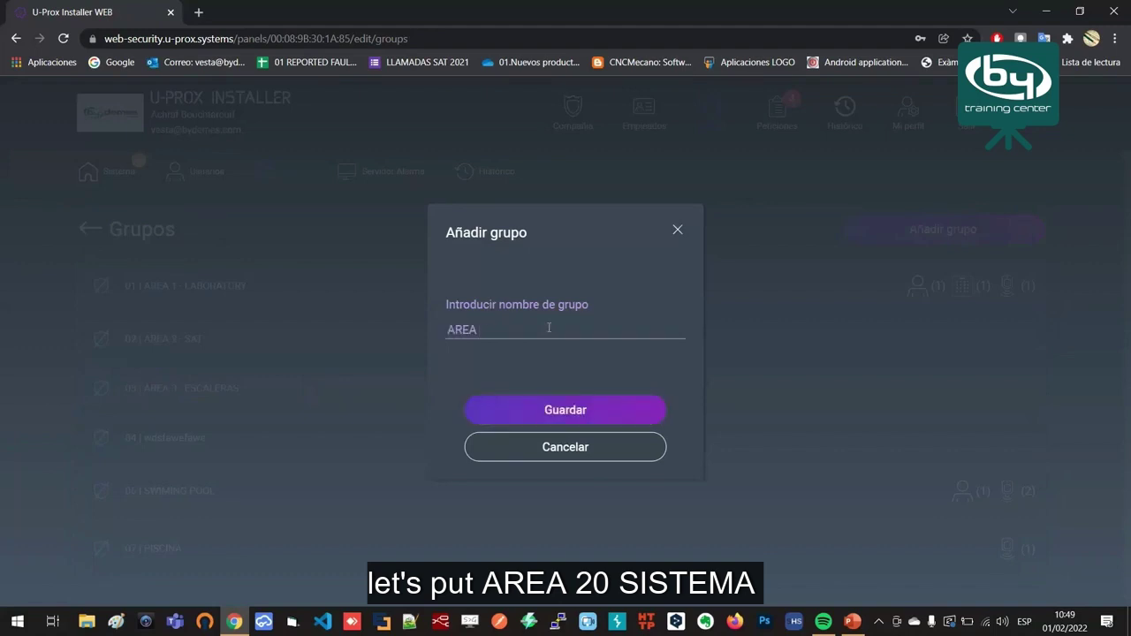
{"action": "type", "text": " 20 SISTEMA"}
{"action": "left_click", "coordinate": [596, 410]}
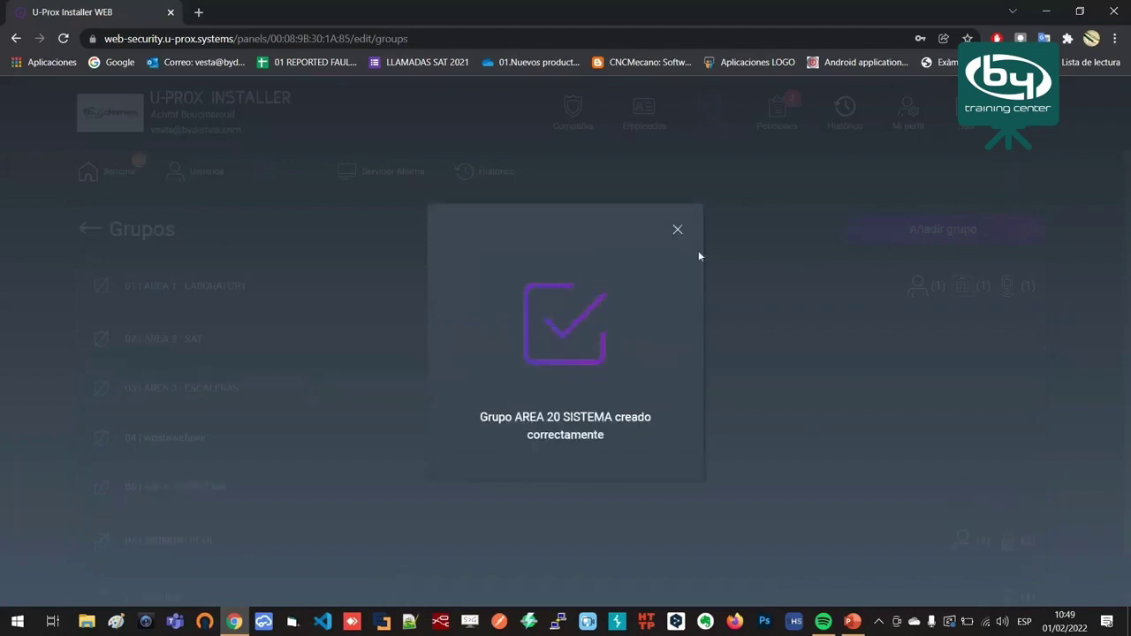
{"action": "left_click", "coordinate": [679, 232]}
{"action": "scroll", "coordinate": [216, 517], "scroll_direction": "down", "scroll_amount": 1}
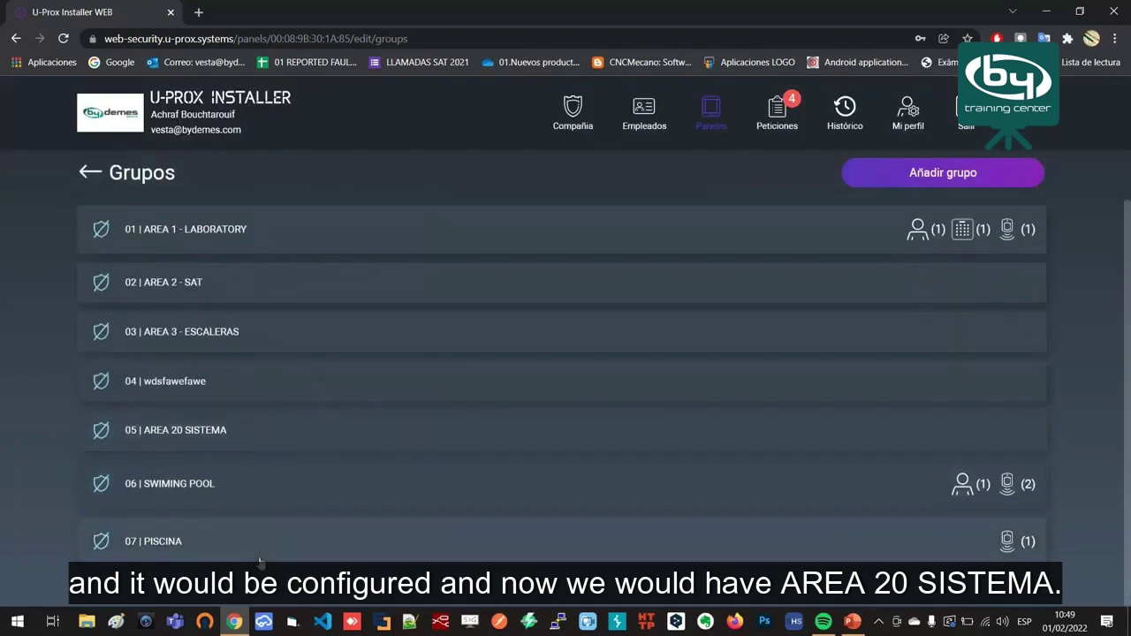
- Leave the groups and reopen the AF1234 hub's settings at the firmware update option
{"action": "scroll", "coordinate": [287, 530], "scroll_direction": "up", "scroll_amount": 1}
{"action": "left_click", "coordinate": [93, 228]}
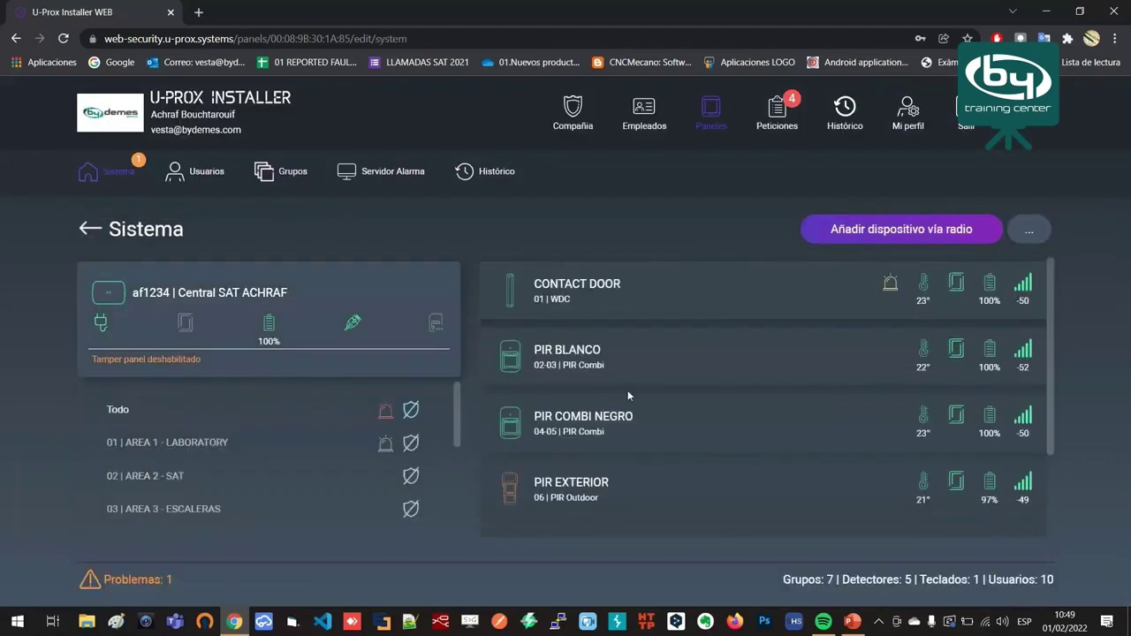
{"action": "left_click", "coordinate": [172, 290]}
{"action": "scroll", "coordinate": [610, 327], "scroll_direction": "down", "scroll_amount": 3}
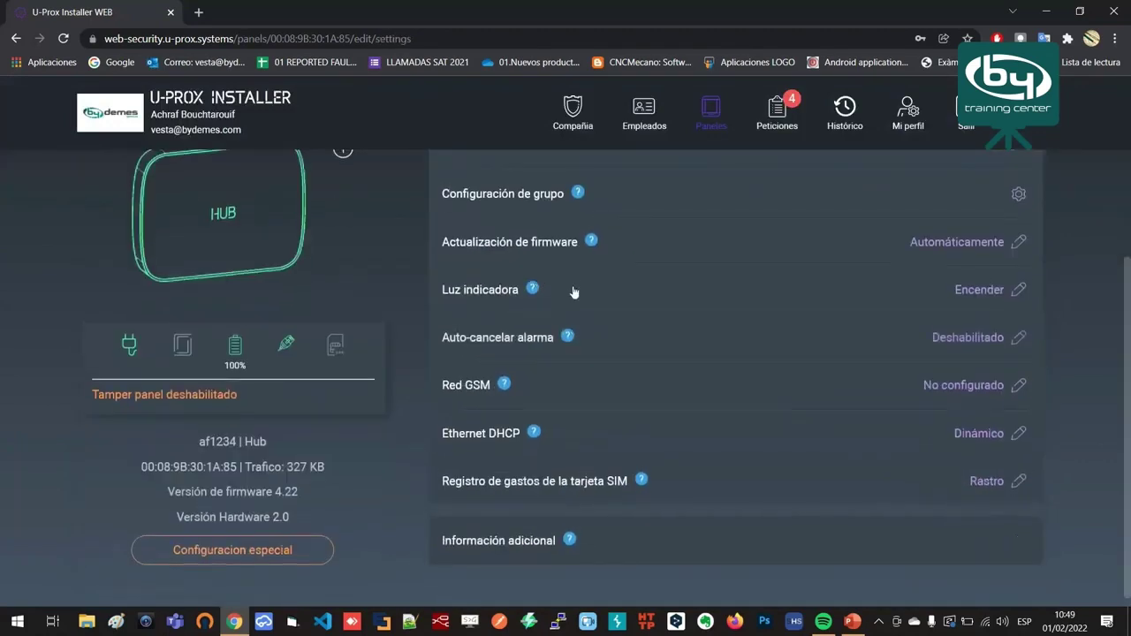
{"action": "scroll", "coordinate": [530, 265], "scroll_direction": "up", "scroll_amount": 1}
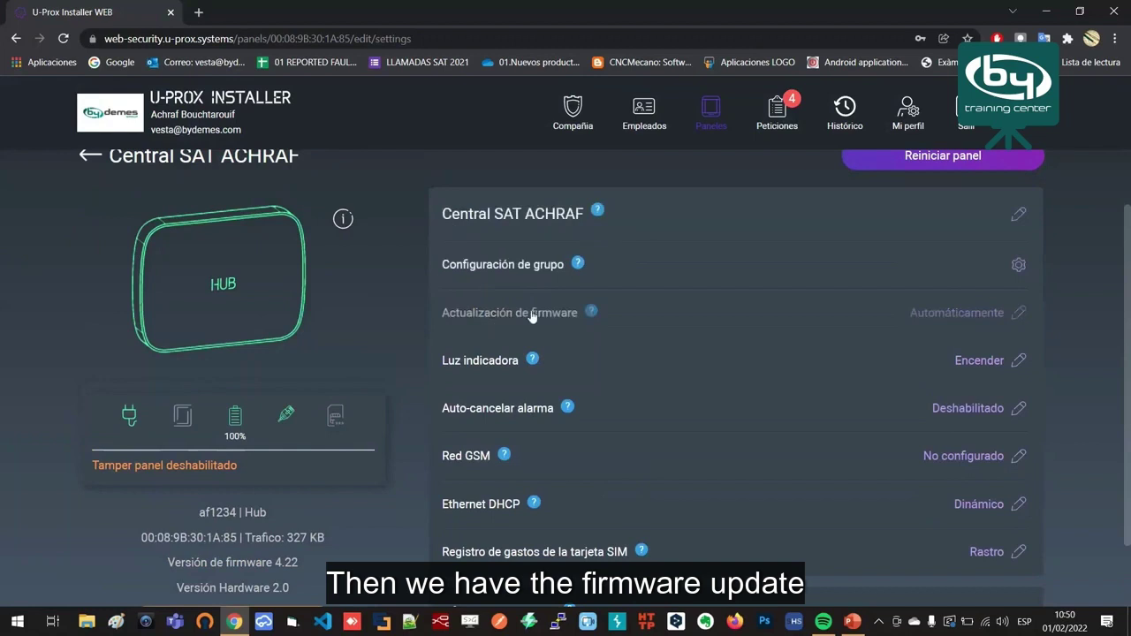
- Open the firmware update setting, select Manual, and close the dialog without saving
{"action": "left_click", "coordinate": [970, 317]}
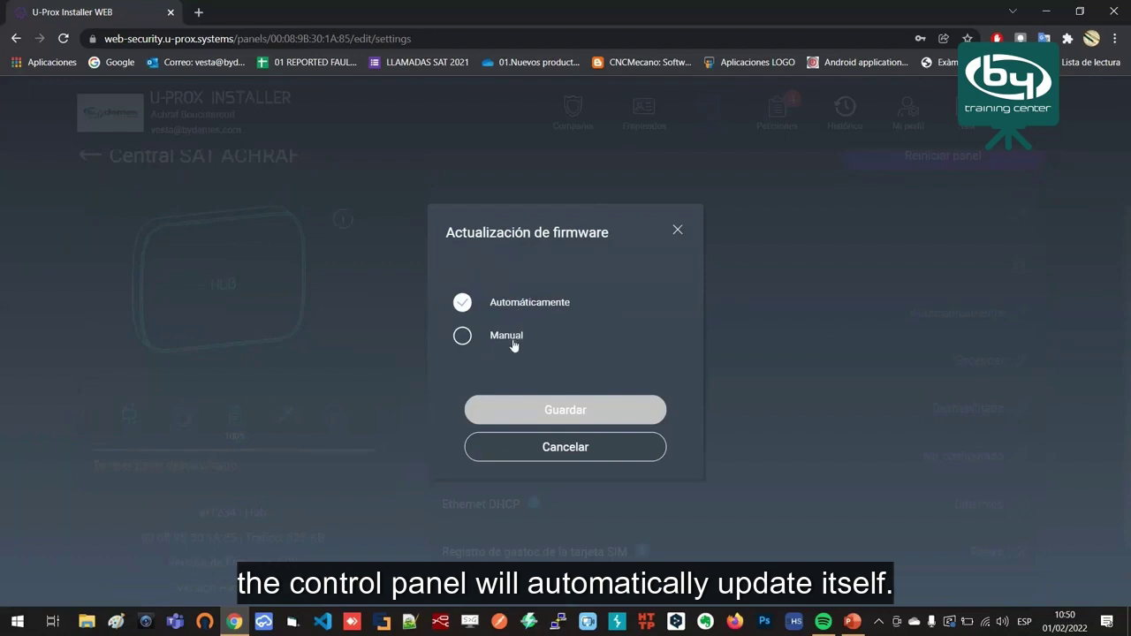
{"action": "left_click", "coordinate": [509, 341]}
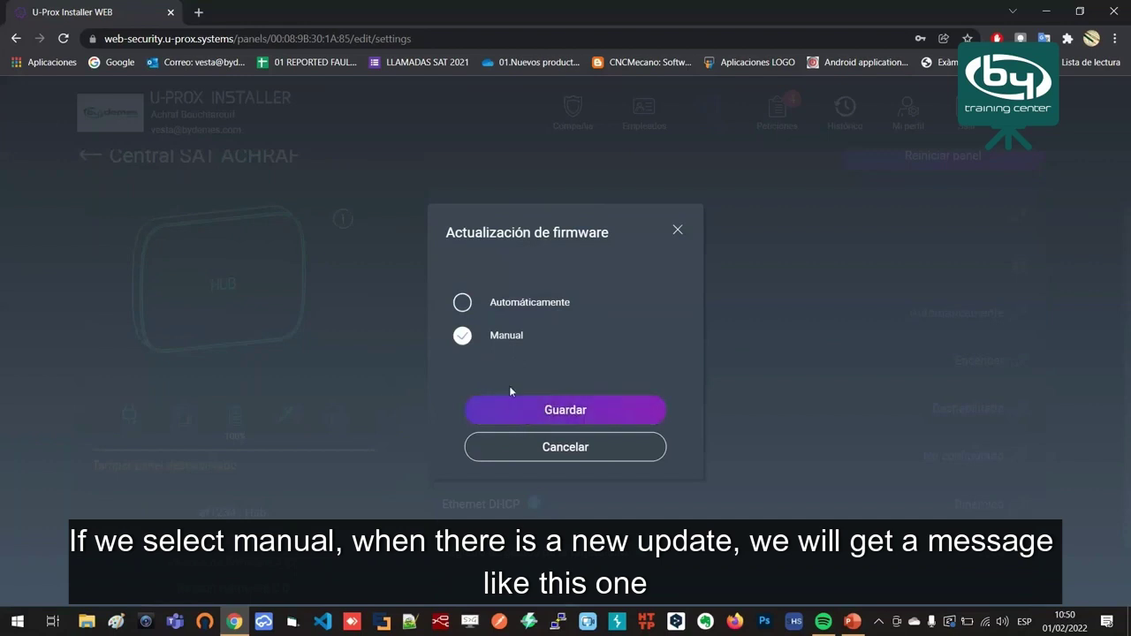
{"action": "left_click", "coordinate": [678, 230]}
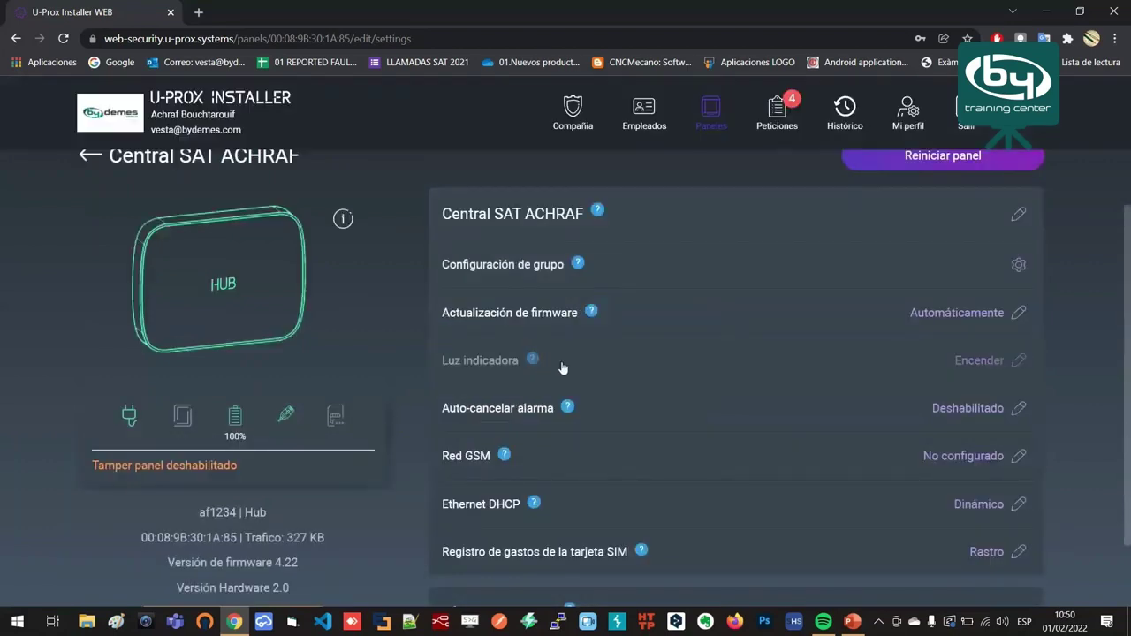
- Read the help note for the Luz indicadora setting and close it
{"action": "left_click", "coordinate": [531, 359]}
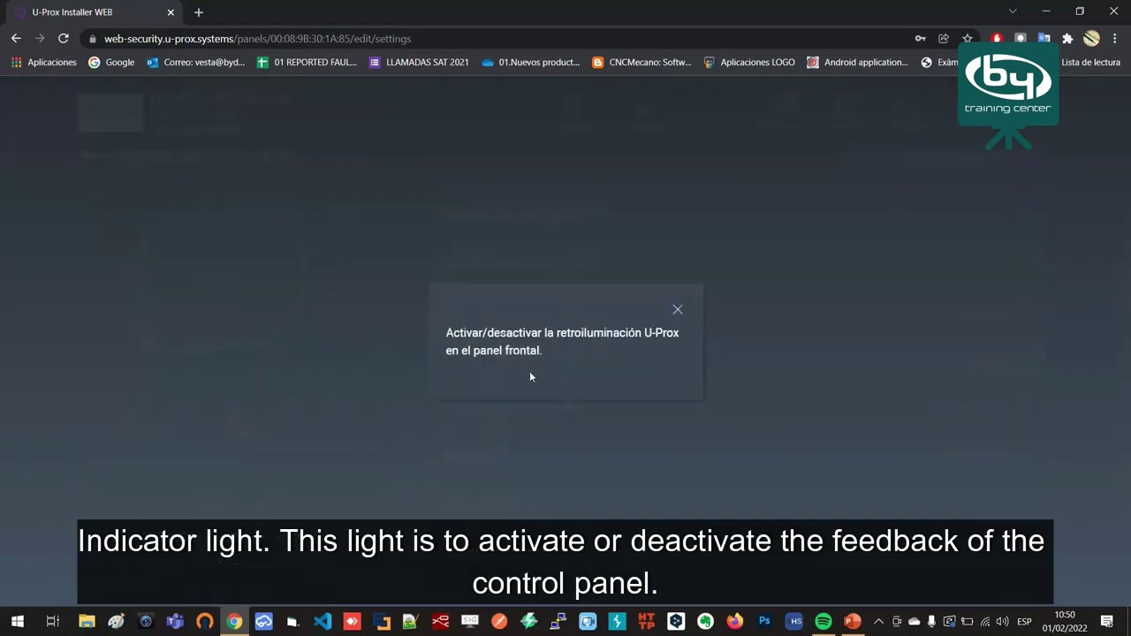
{"action": "left_click_drag", "start_coordinate": [560, 348], "coordinate": [428, 323]}
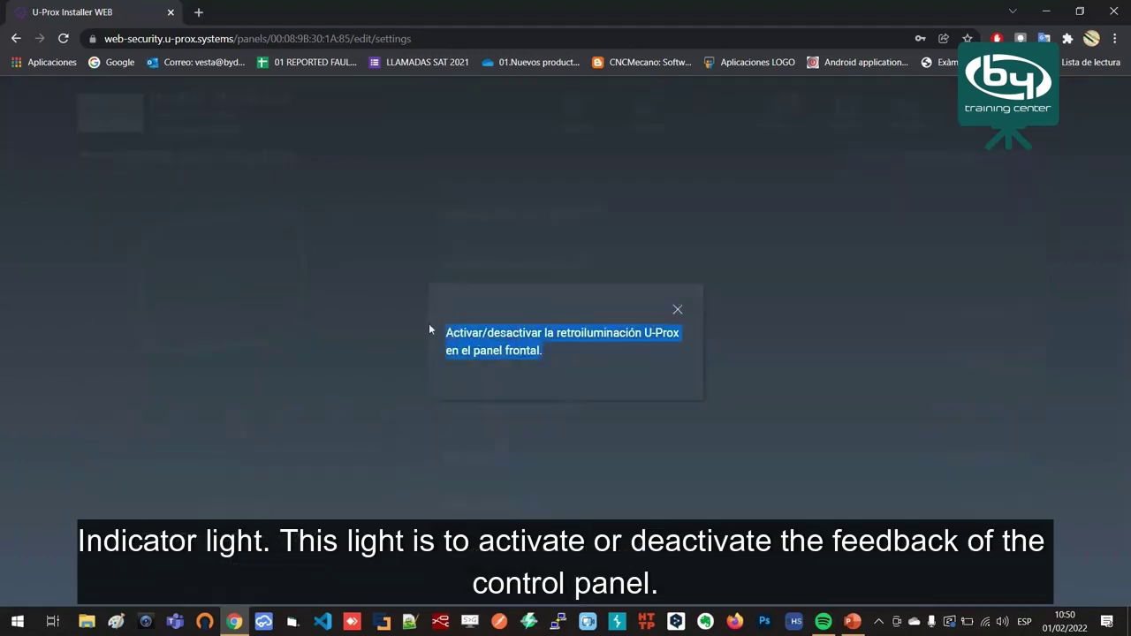
{"action": "left_click", "coordinate": [577, 353]}
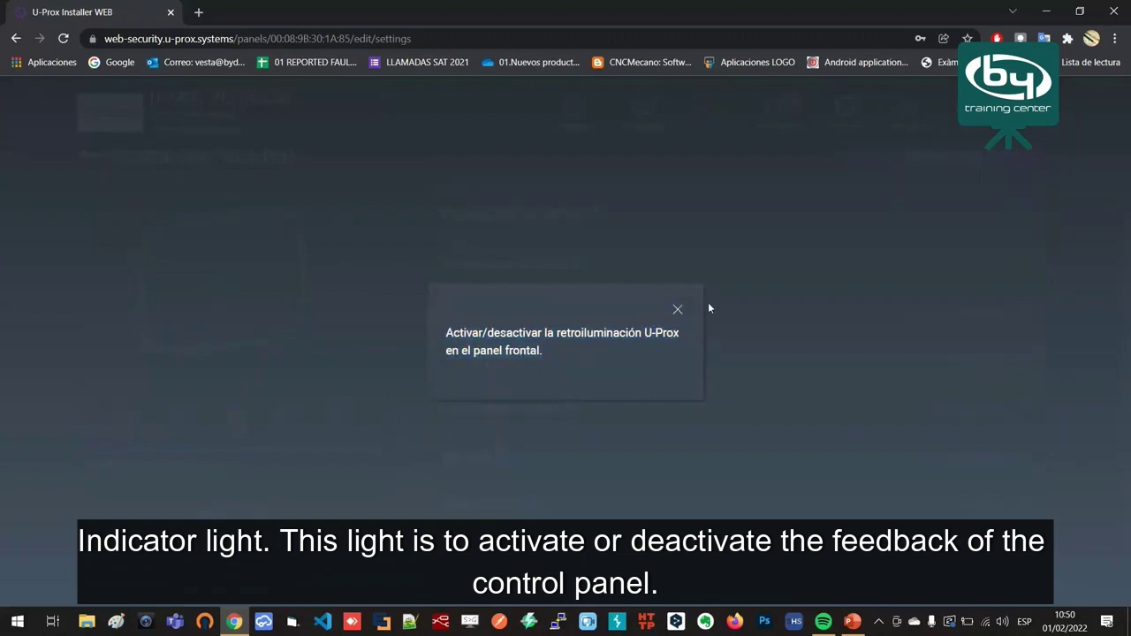
{"action": "left_click", "coordinate": [678, 310]}
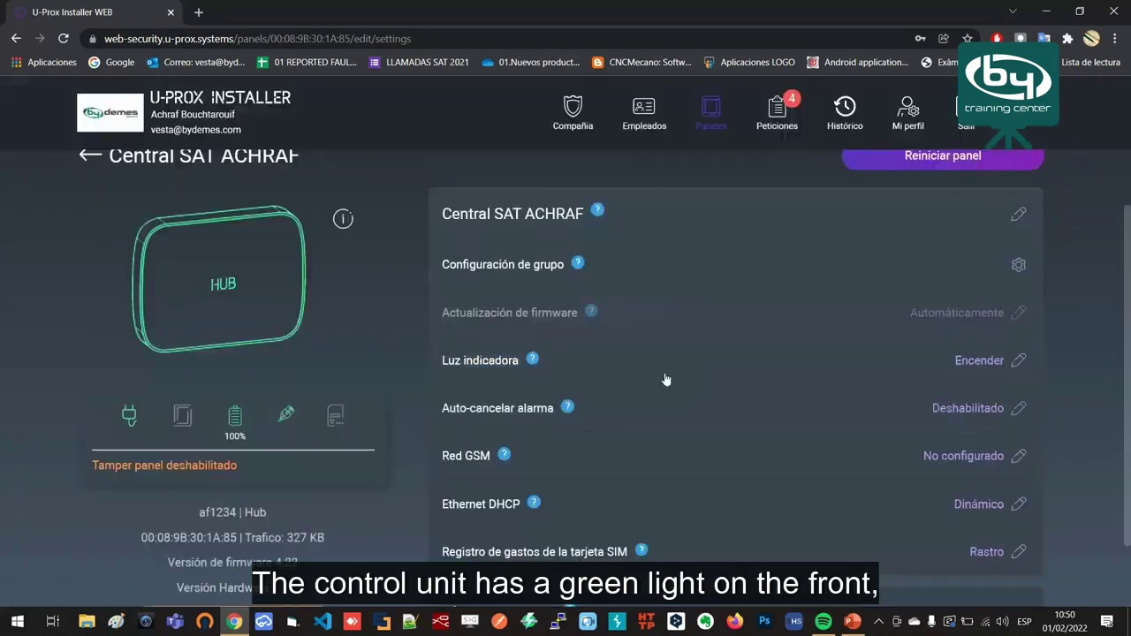
- Switch off the hub's indicator light and save the change
{"action": "left_click", "coordinate": [953, 380]}
{"action": "left_click", "coordinate": [477, 334]}
{"action": "left_click", "coordinate": [565, 407]}
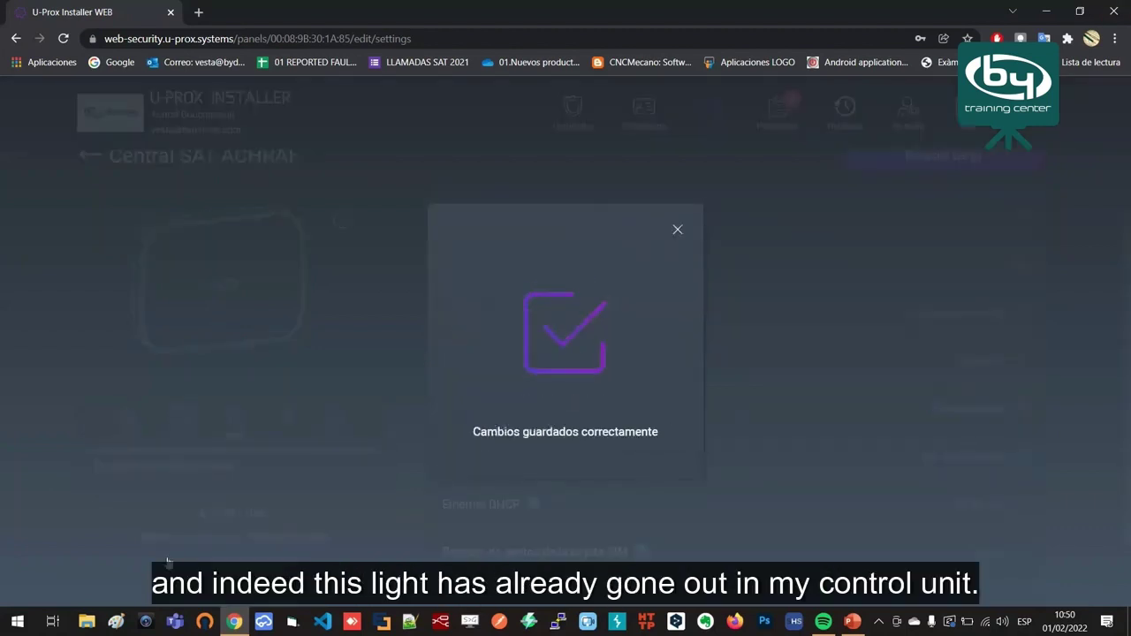
- Switch the hub's indicator light back on (Encender) and save the change
{"action": "left_click", "coordinate": [678, 231]}
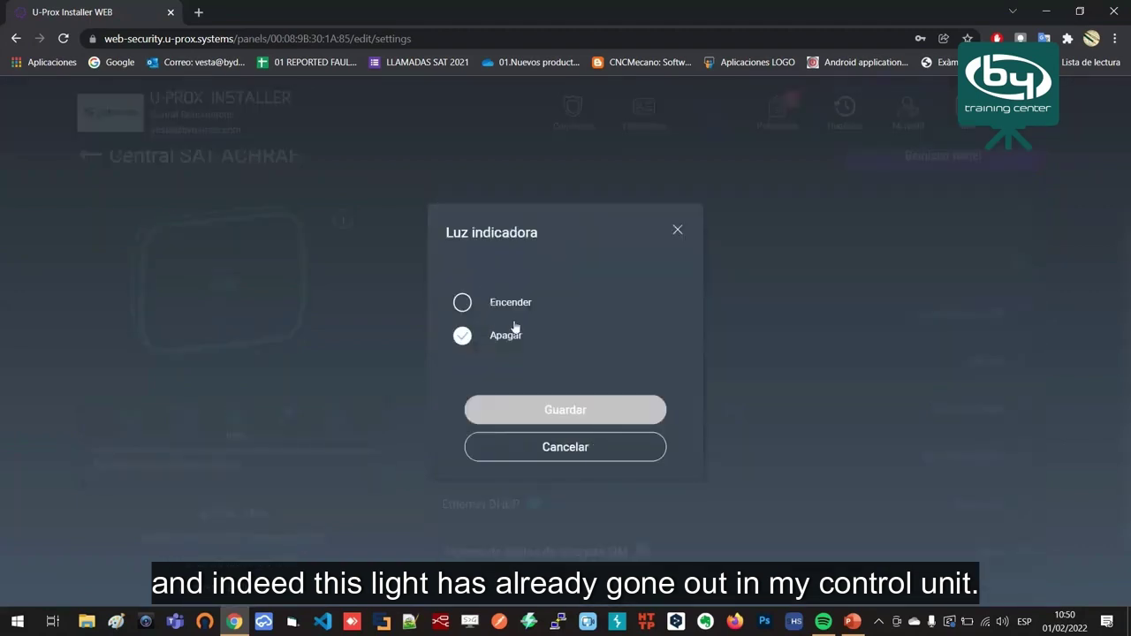
{"action": "left_click", "coordinate": [565, 409]}
{"action": "left_click", "coordinate": [678, 231]}
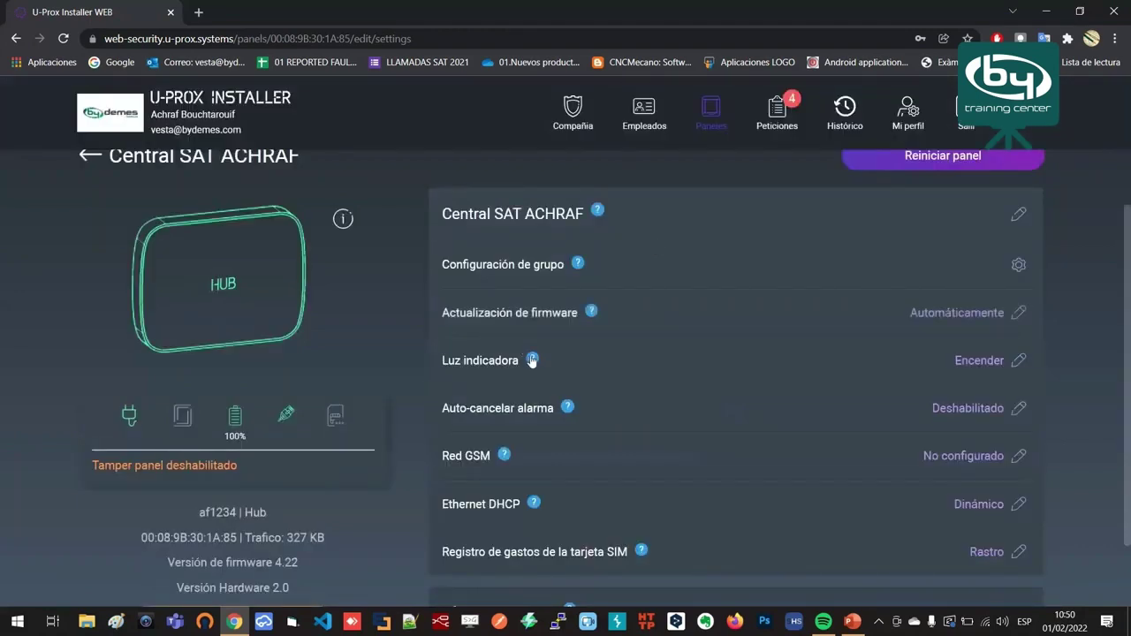
- Open the alarm auto-cancel setting, try 3 minutos, reselect Deshabilitado, and cancel the dialog
{"action": "scroll", "coordinate": [531, 362], "scroll_direction": "down", "scroll_amount": 1}
{"action": "left_click", "coordinate": [491, 350]}
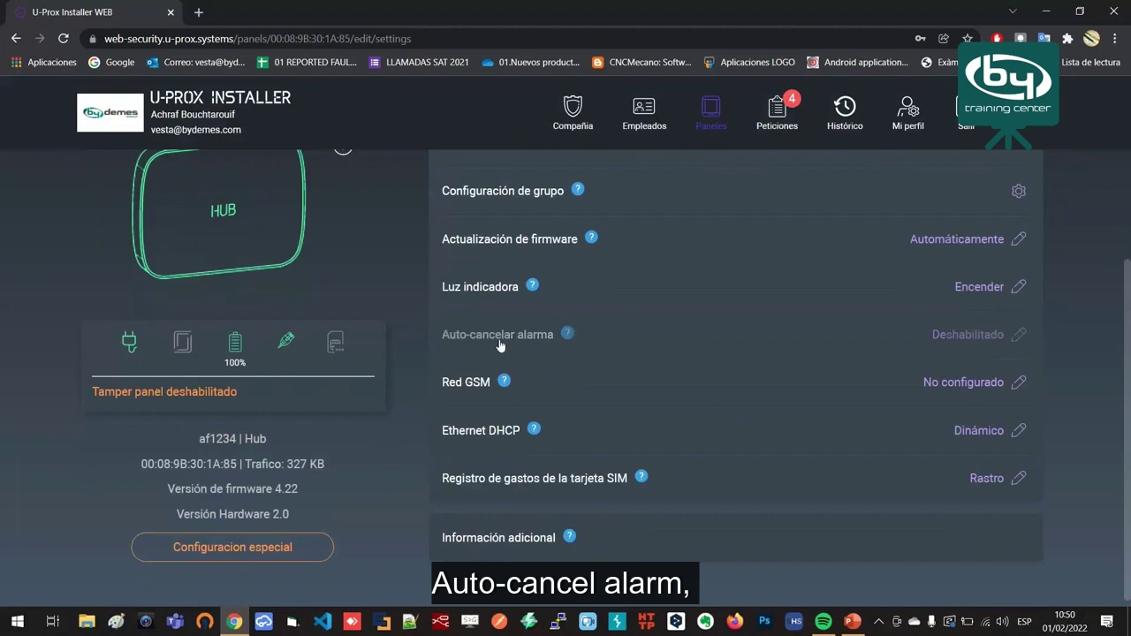
{"action": "left_click", "coordinate": [994, 338]}
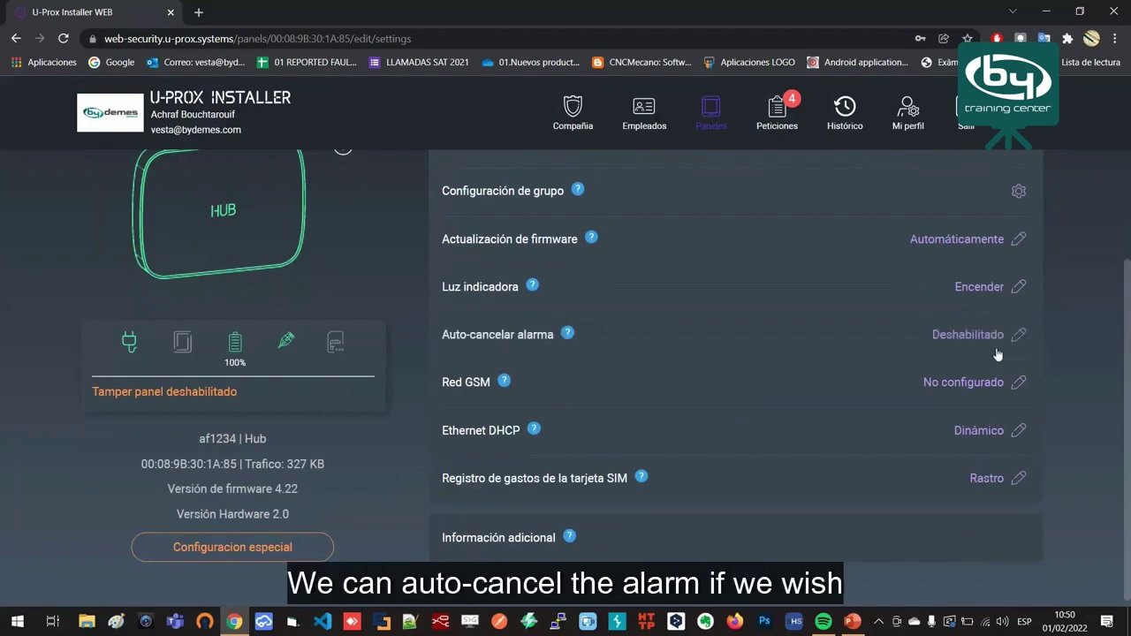
{"action": "left_click", "coordinate": [997, 334]}
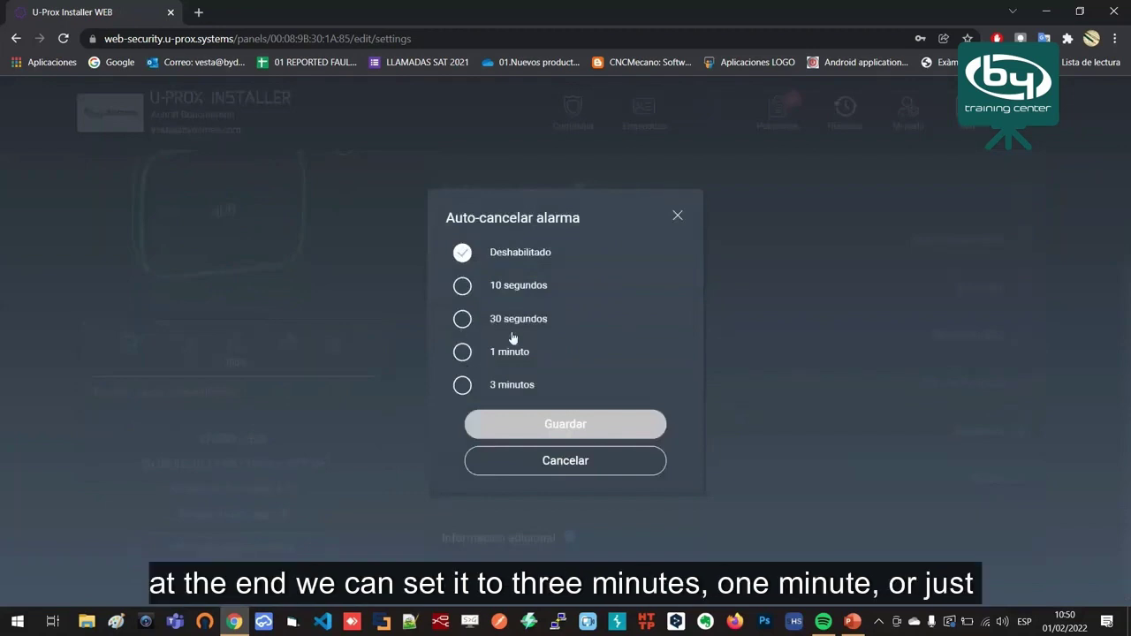
{"action": "left_click", "coordinate": [505, 395]}
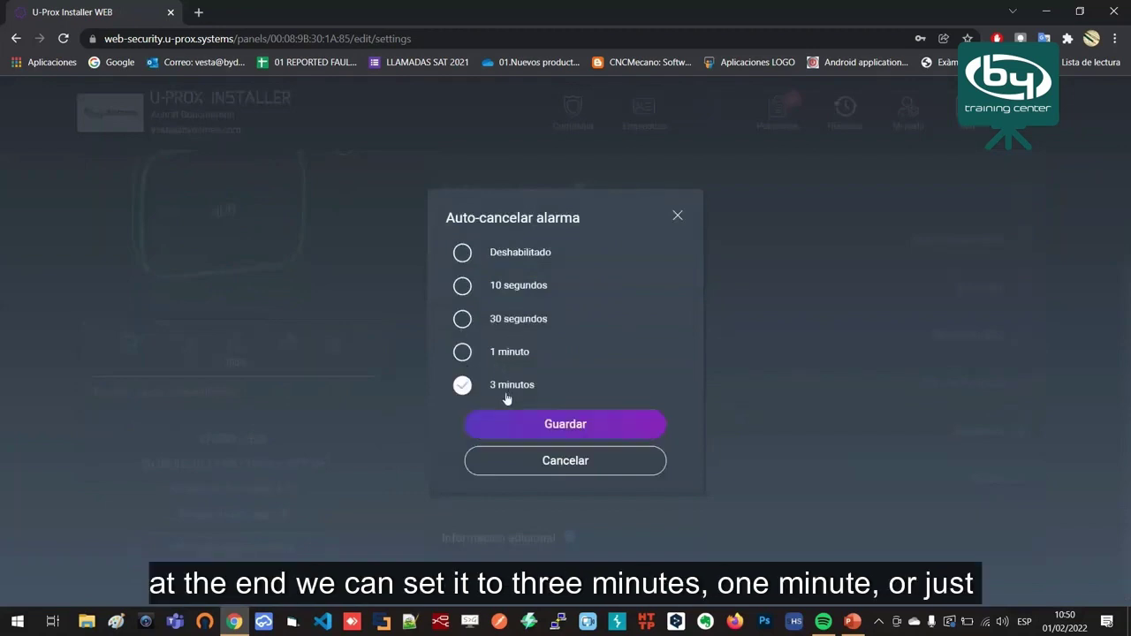
{"action": "left_click", "coordinate": [546, 253]}
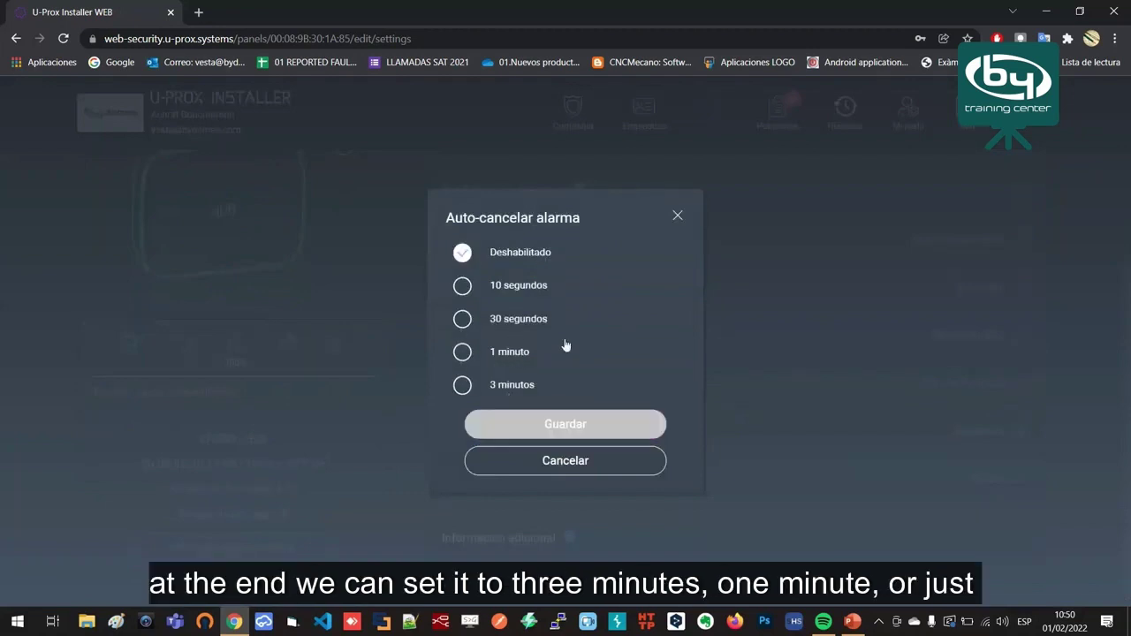
{"action": "left_click", "coordinate": [573, 463]}
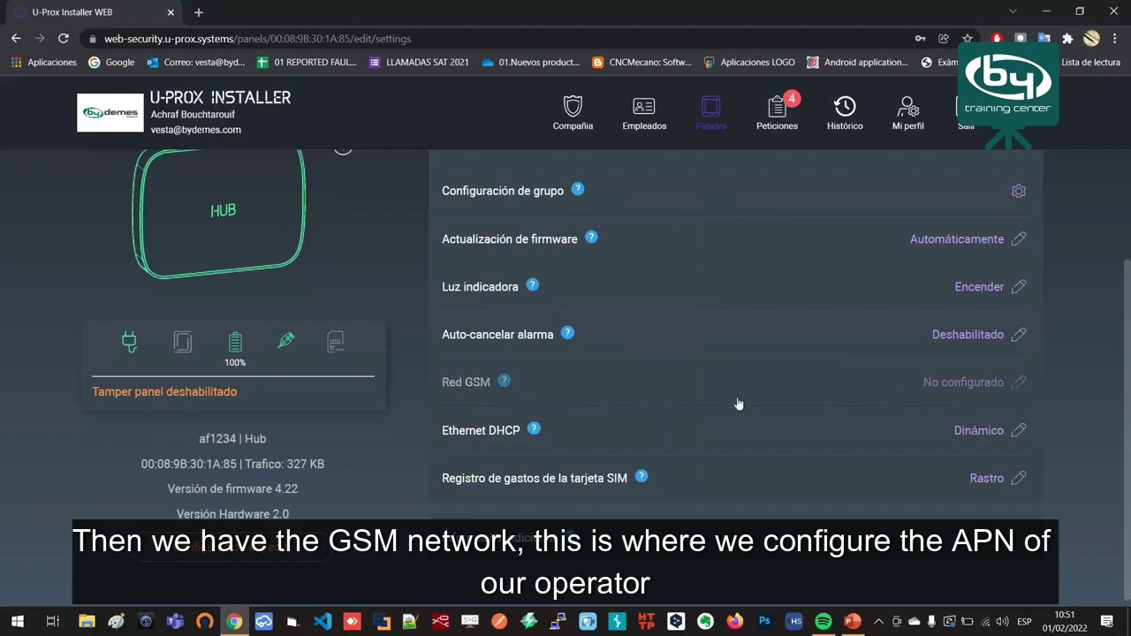
- Read the Red GSM help note, then try Manual mode with the alternative communication channel confirmed and cancel without saving
{"action": "left_click", "coordinate": [504, 380]}
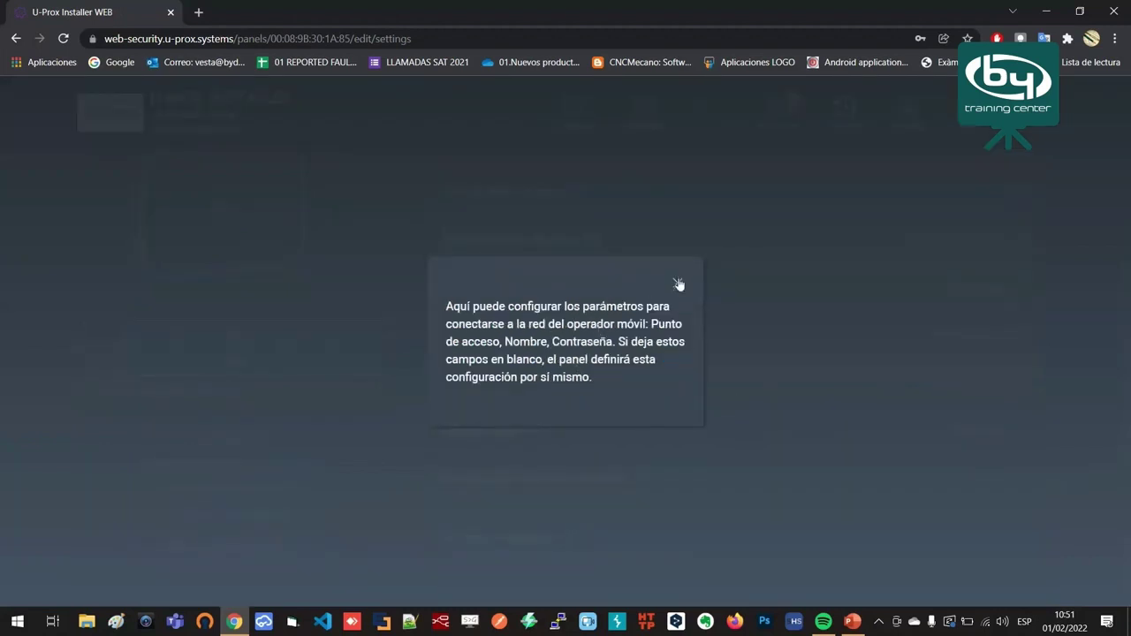
{"action": "left_click", "coordinate": [678, 282]}
{"action": "left_click", "coordinate": [998, 394]}
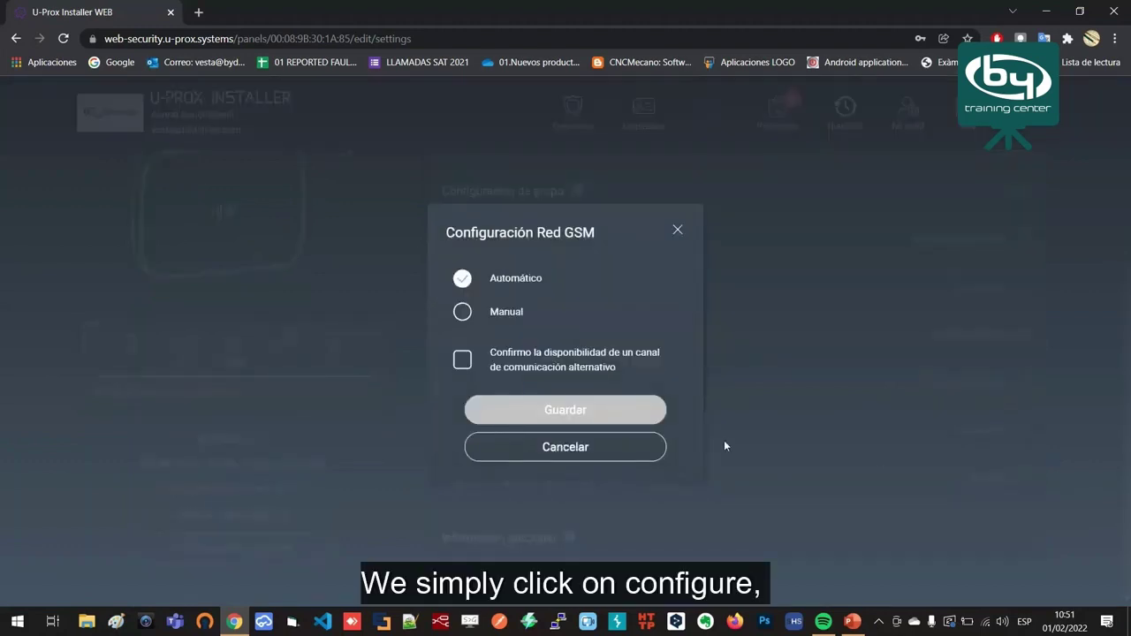
{"action": "left_click", "coordinate": [493, 313]}
{"action": "left_click", "coordinate": [521, 200]}
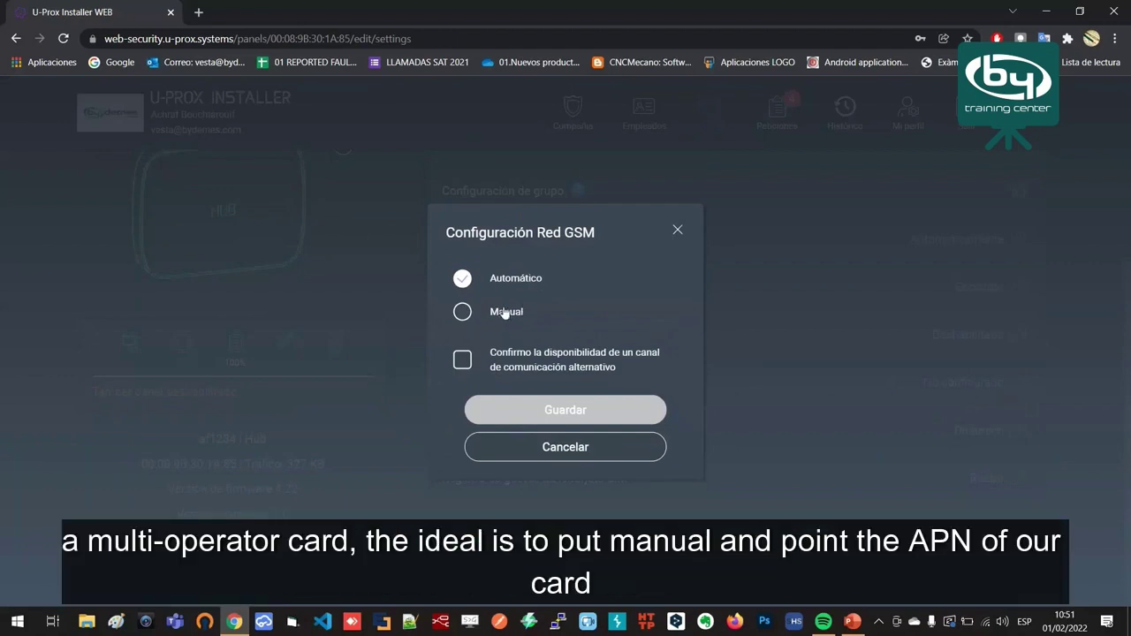
{"action": "left_click", "coordinate": [501, 314]}
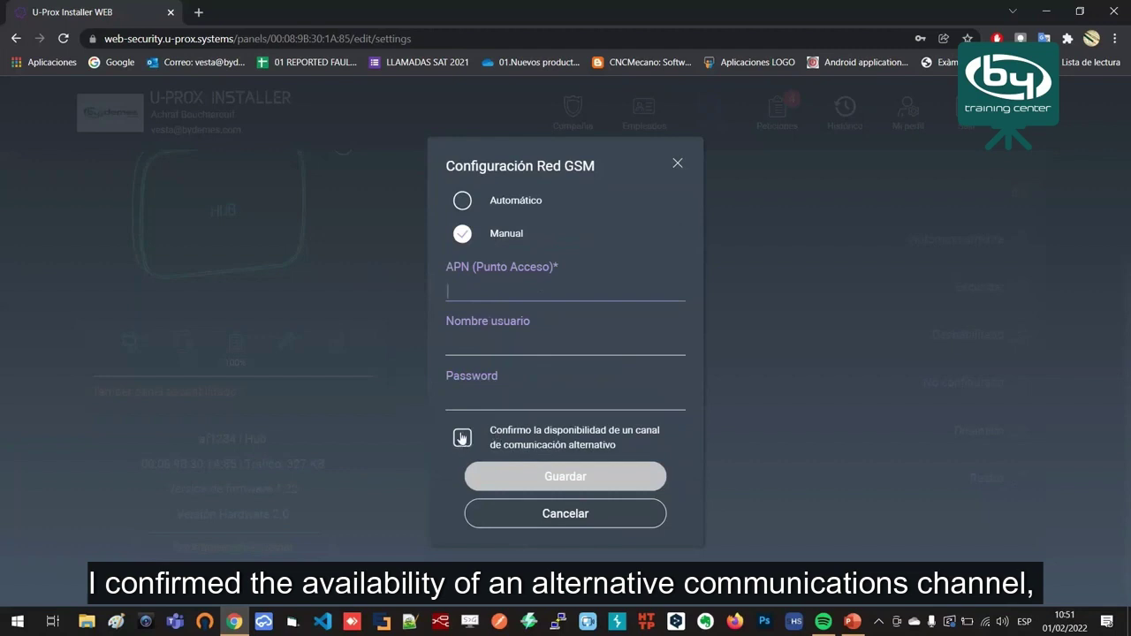
{"action": "left_click", "coordinate": [462, 438]}
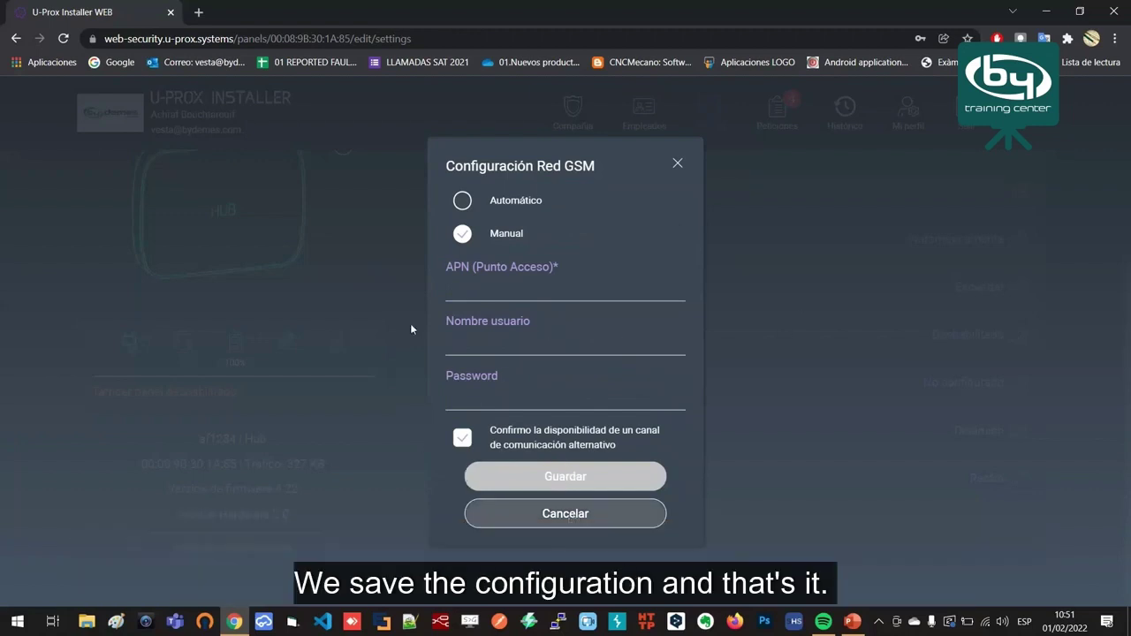
{"action": "left_click", "coordinate": [586, 519]}
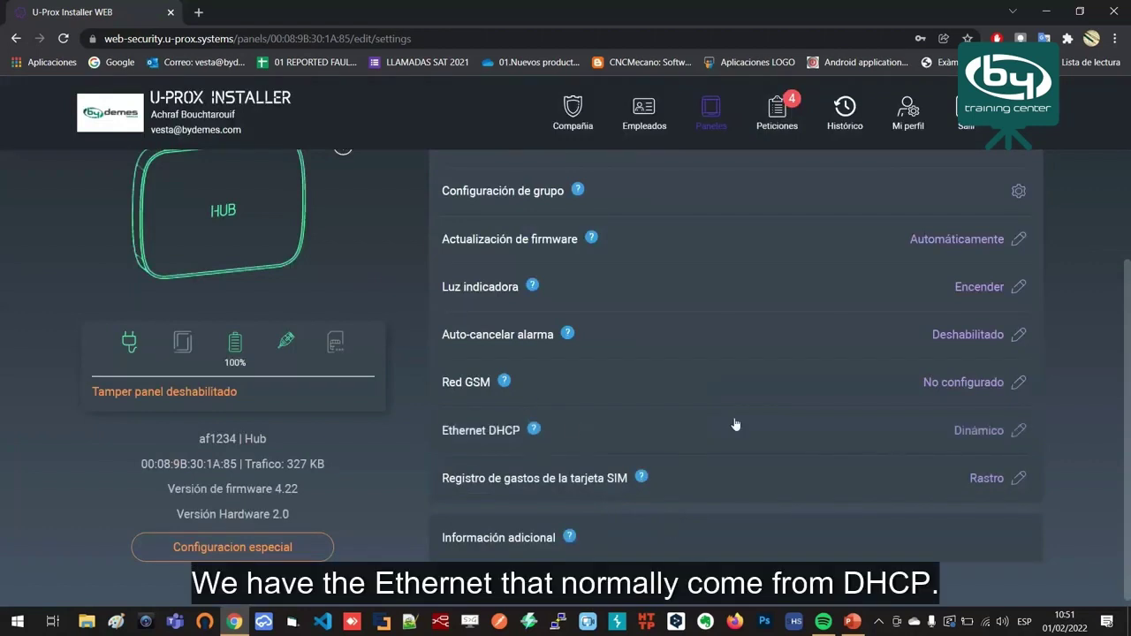
- Read the Ethernet DHCP help note, then open its configuration, try the Estático address type, and cancel
{"action": "left_click", "coordinate": [534, 429]}
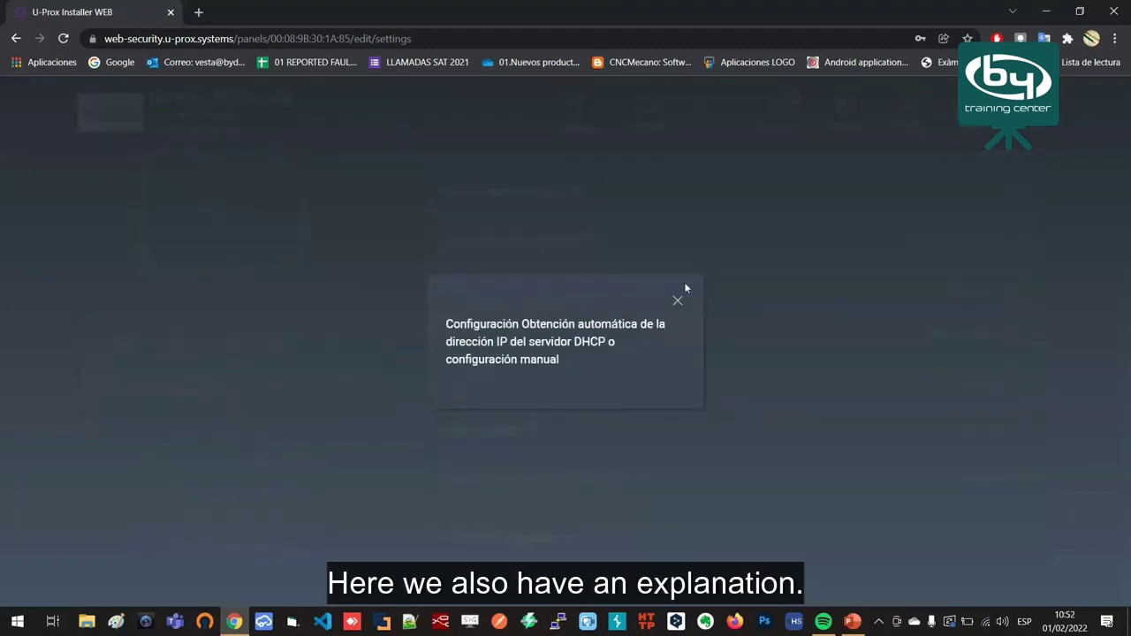
{"action": "left_click", "coordinate": [678, 301]}
{"action": "left_click", "coordinate": [1004, 434]}
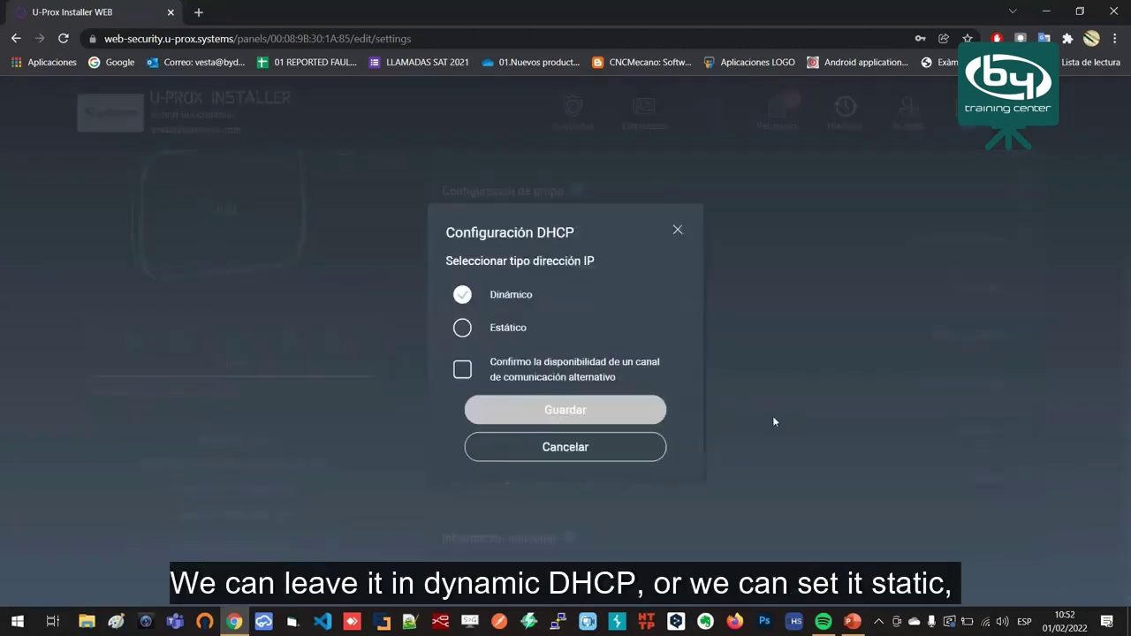
{"action": "left_click", "coordinate": [507, 328]}
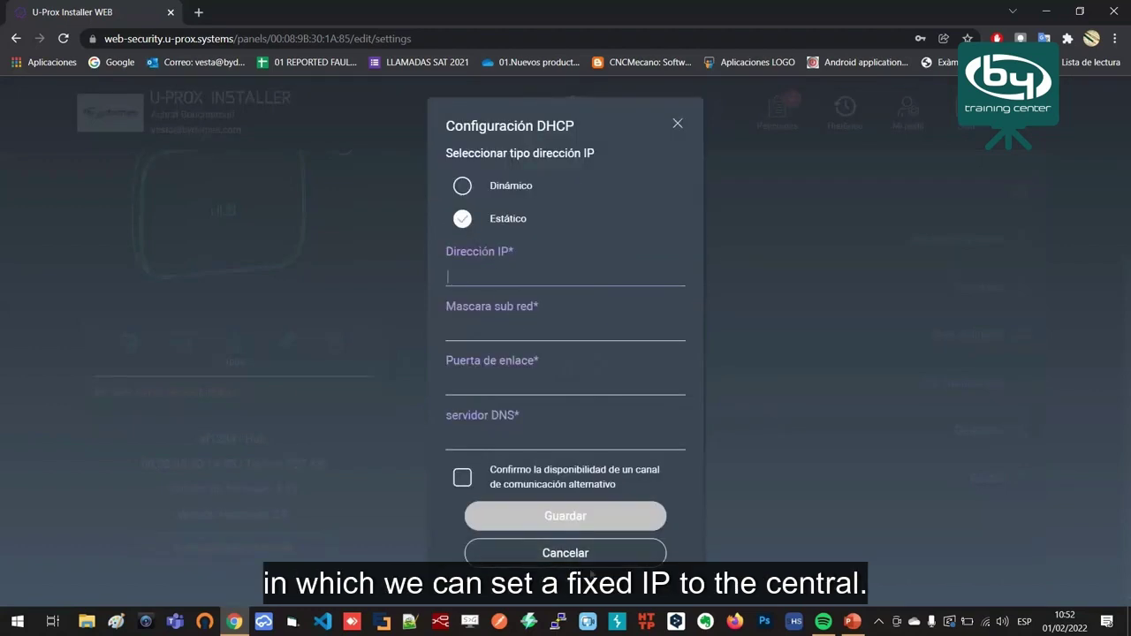
{"action": "left_click", "coordinate": [605, 556]}
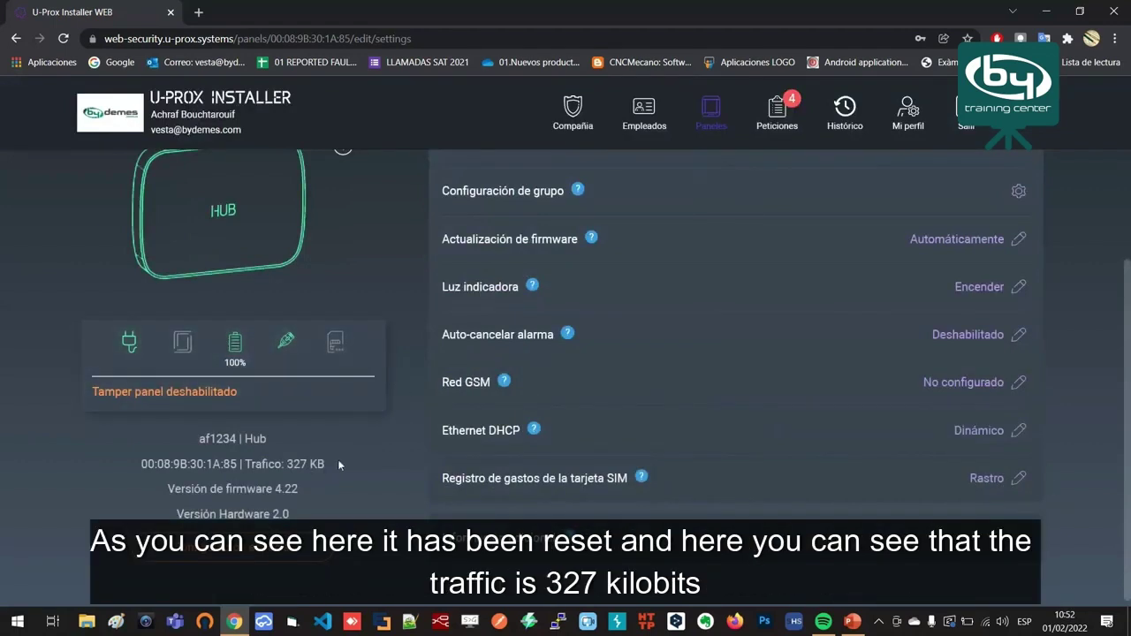
- Examine the hub's data traffic figure and compare it with the current date
{"action": "left_click_drag", "start_coordinate": [338, 465], "coordinate": [293, 465]}
{"action": "left_click", "coordinate": [330, 468]}
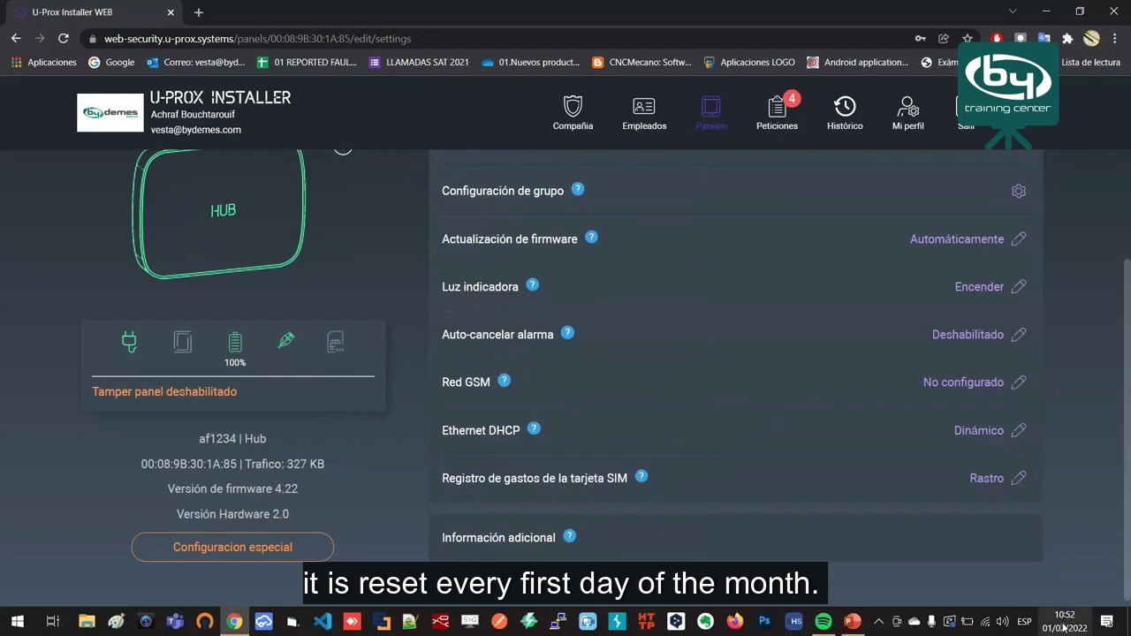
{"action": "mouse_move", "coordinate": [1058, 621]}
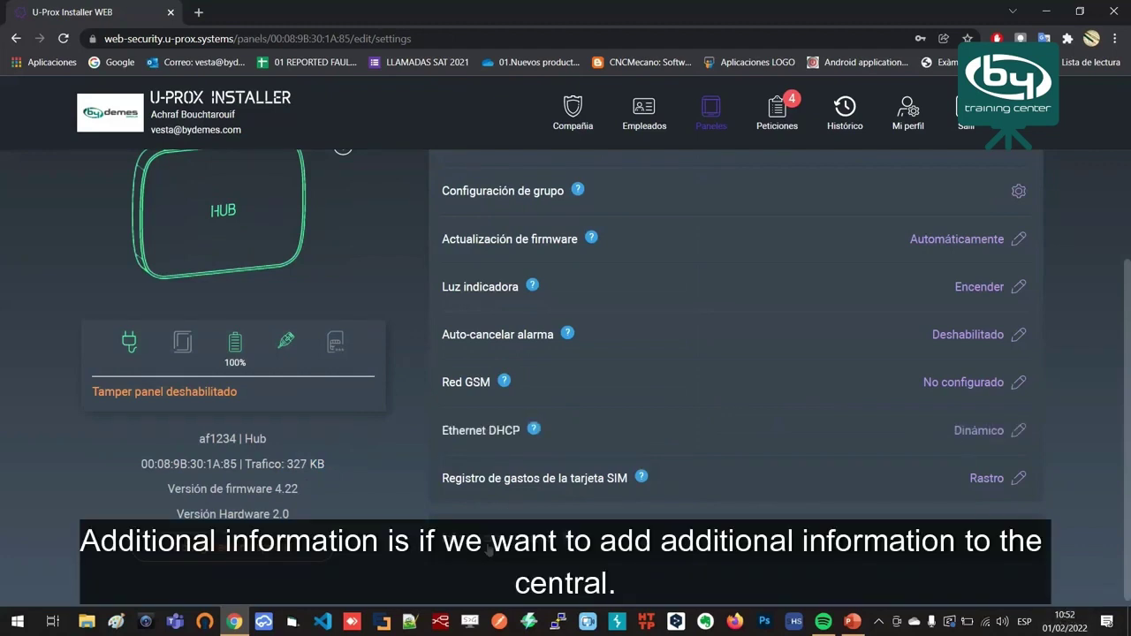
- Open the panel's additional information for editing and set the affiliation to Cliente
{"action": "left_click", "coordinate": [492, 526]}
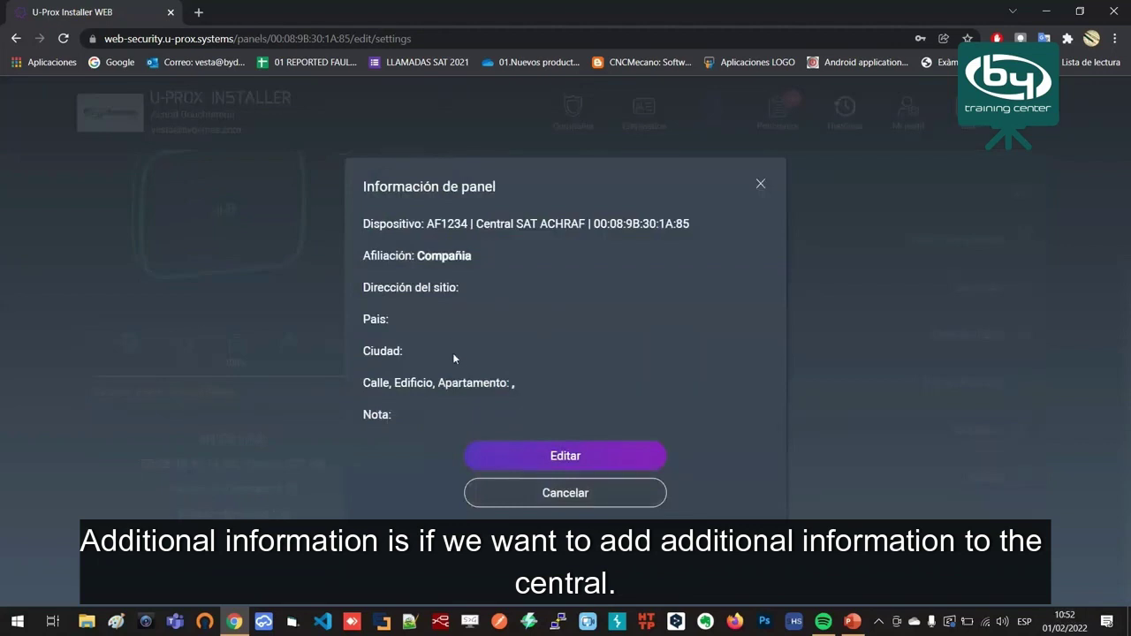
{"action": "left_click", "coordinate": [558, 466]}
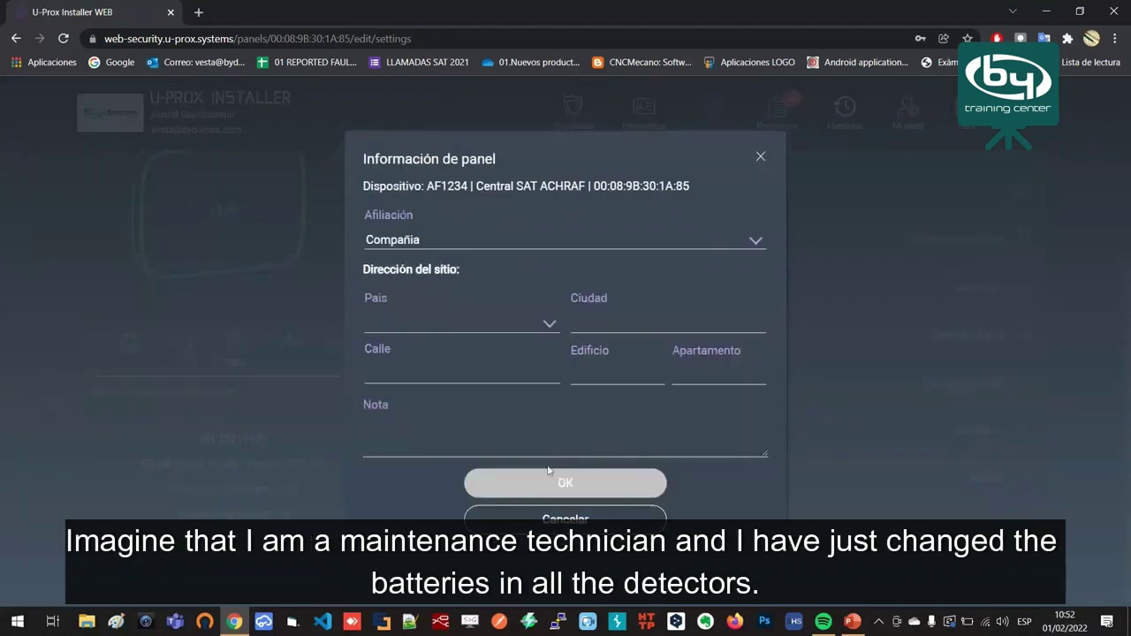
{"action": "left_click", "coordinate": [448, 440]}
{"action": "left_click", "coordinate": [417, 240]}
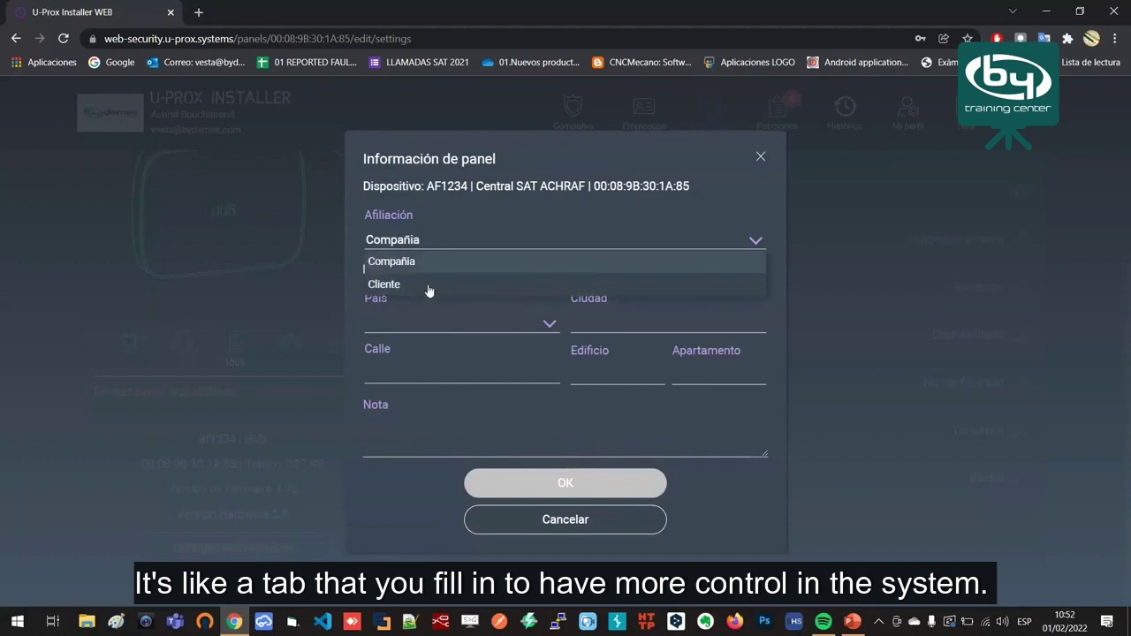
{"action": "left_click", "coordinate": [422, 285]}
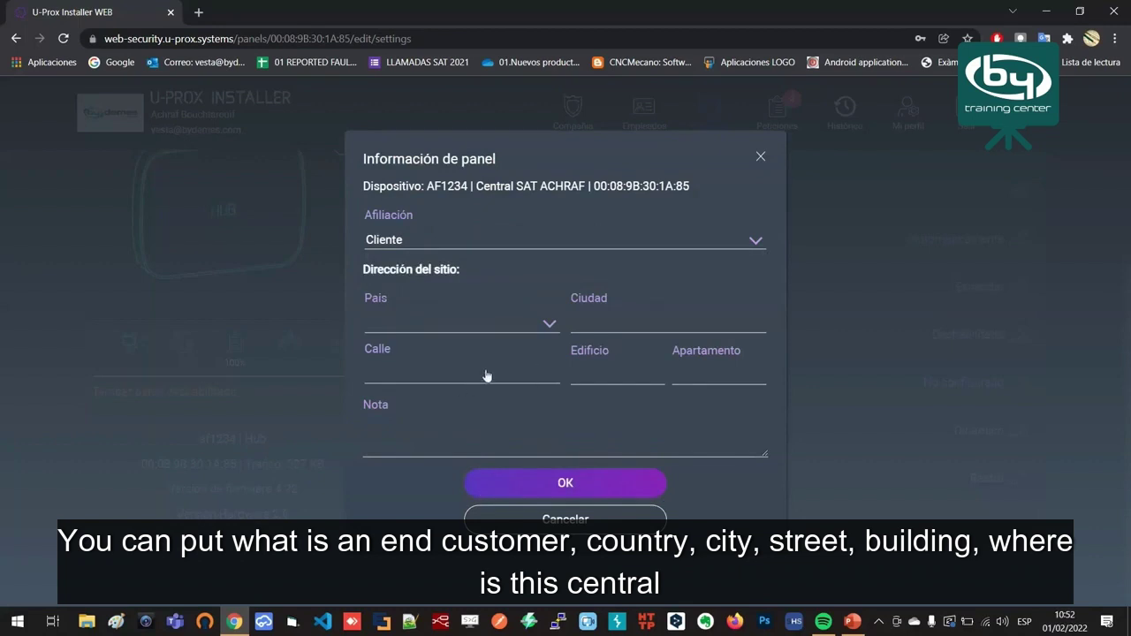
- Enter the panel note "Tecnico x 01/02--> Cambio de pilas de dispositivos", enlarge the note box, and close the panel information
{"action": "left_click", "coordinate": [438, 427]}
{"action": "type", "text": "m"}
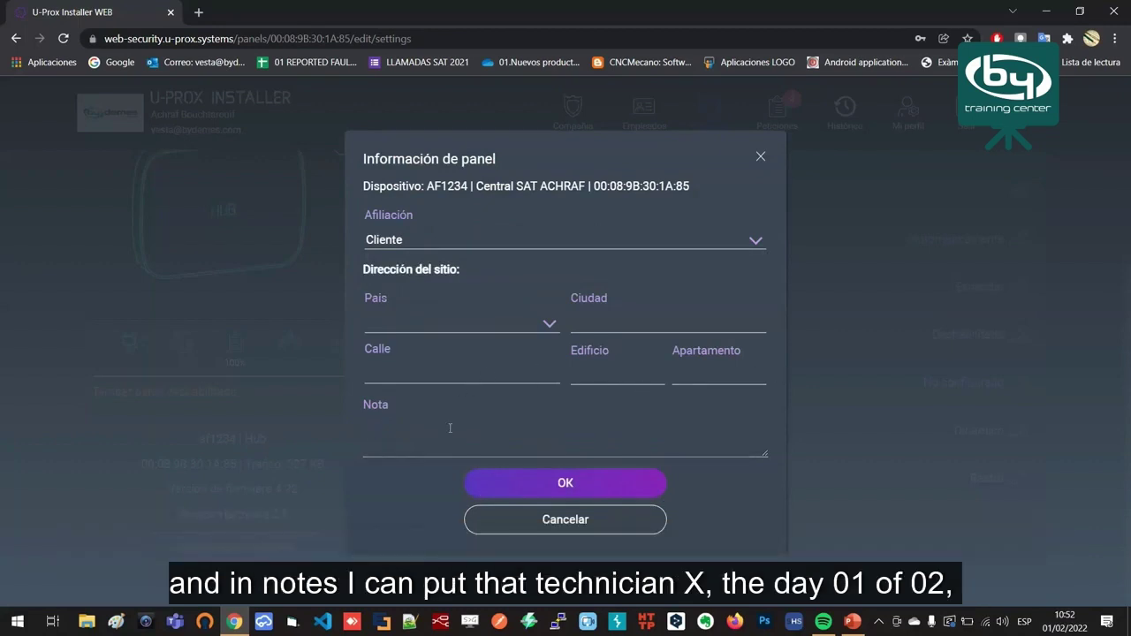
{"action": "type", "text": "EX"}
{"action": "key", "text": "BackSpace"}
{"action": "key", "text": "BackSpace"}
{"action": "key", "text": "BackSpace"}
{"action": "type", "text": "Tecnico x 01/02--> Cacm"}
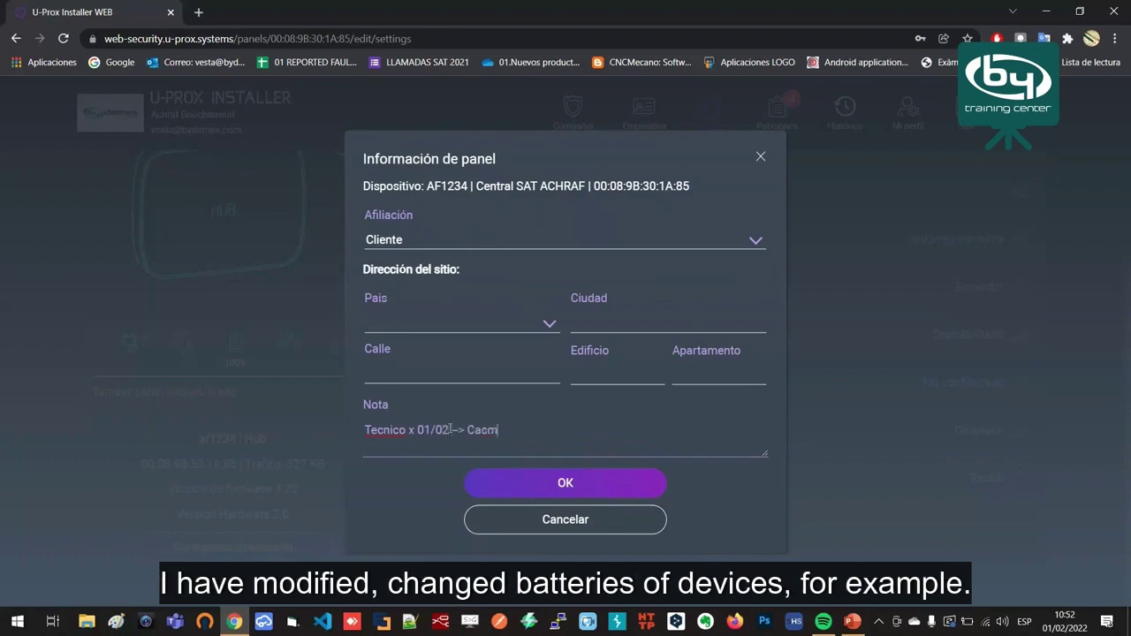
{"action": "type", "text": "b"}
{"action": "key", "text": "BackSpace"}
{"action": "key", "text": "BackSpace"}
{"action": "key", "text": "BackSpace"}
{"action": "type", "text": "mbio de pilas de di"}
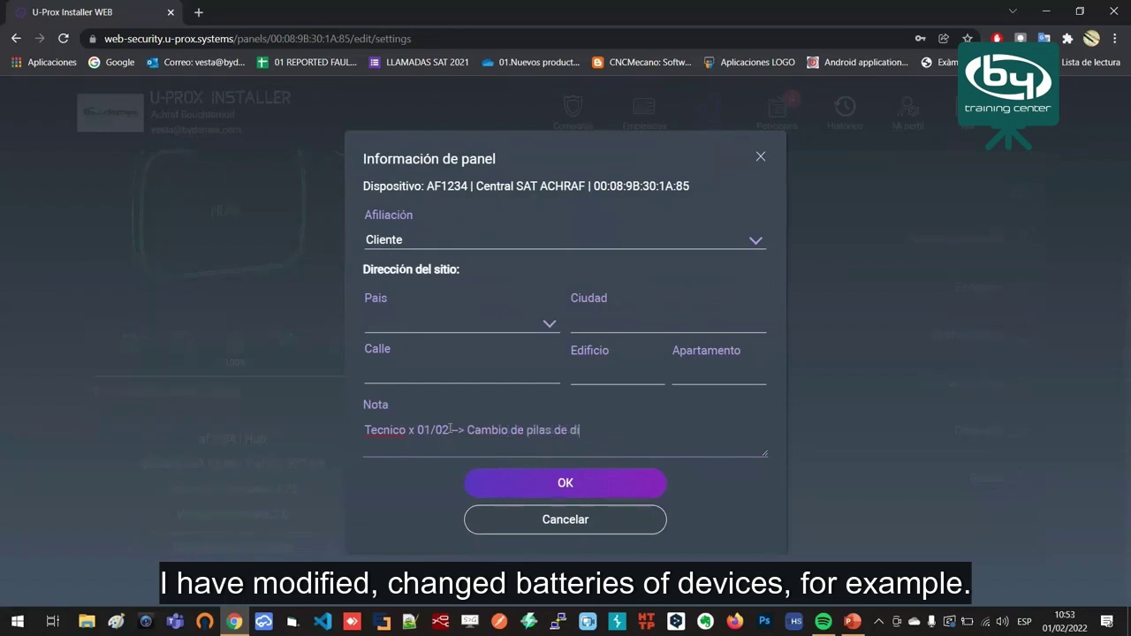
{"action": "type", "text": "spositivos"}
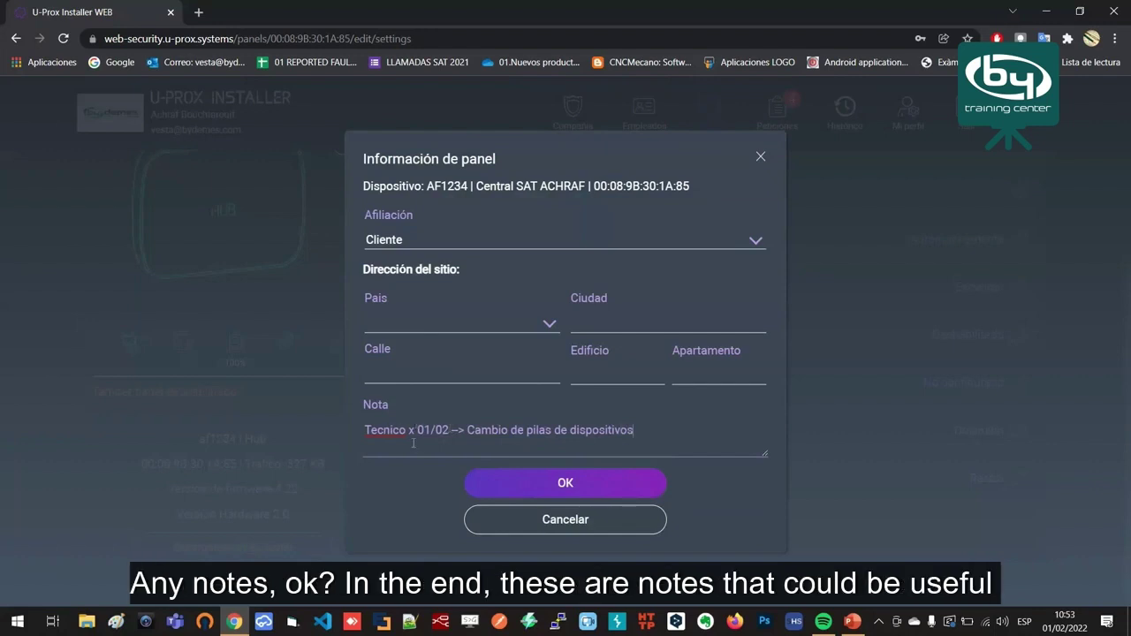
{"action": "left_click_drag", "start_coordinate": [765, 454], "coordinate": [765, 540]}
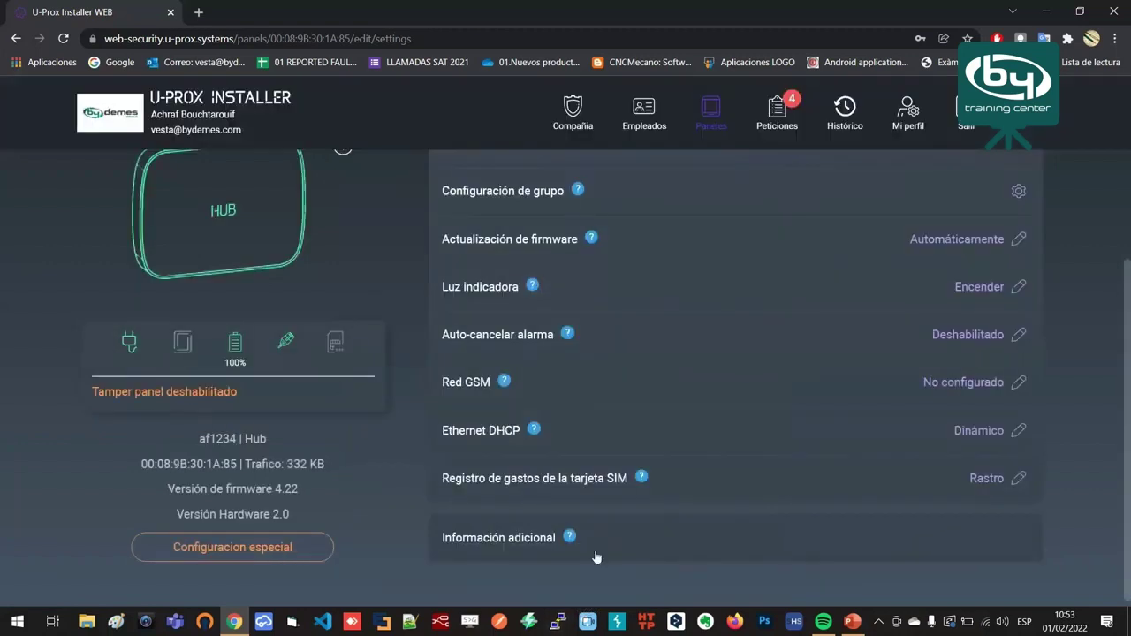
{"action": "left_click", "coordinate": [584, 570]}
- Open the special configuration, toggle Deshabilitar sabotaje, read its help note, and close the dialog without sending
{"action": "scroll", "coordinate": [440, 260], "scroll_direction": "down", "scroll_amount": 2}
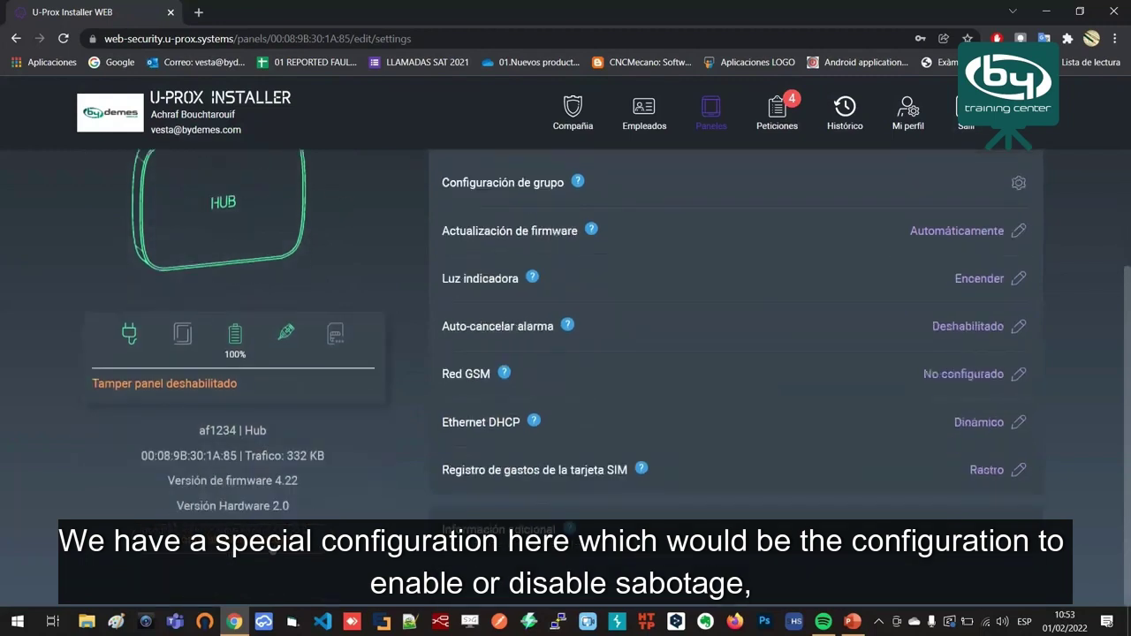
{"action": "left_click", "coordinate": [323, 537]}
{"action": "left_click", "coordinate": [463, 321]}
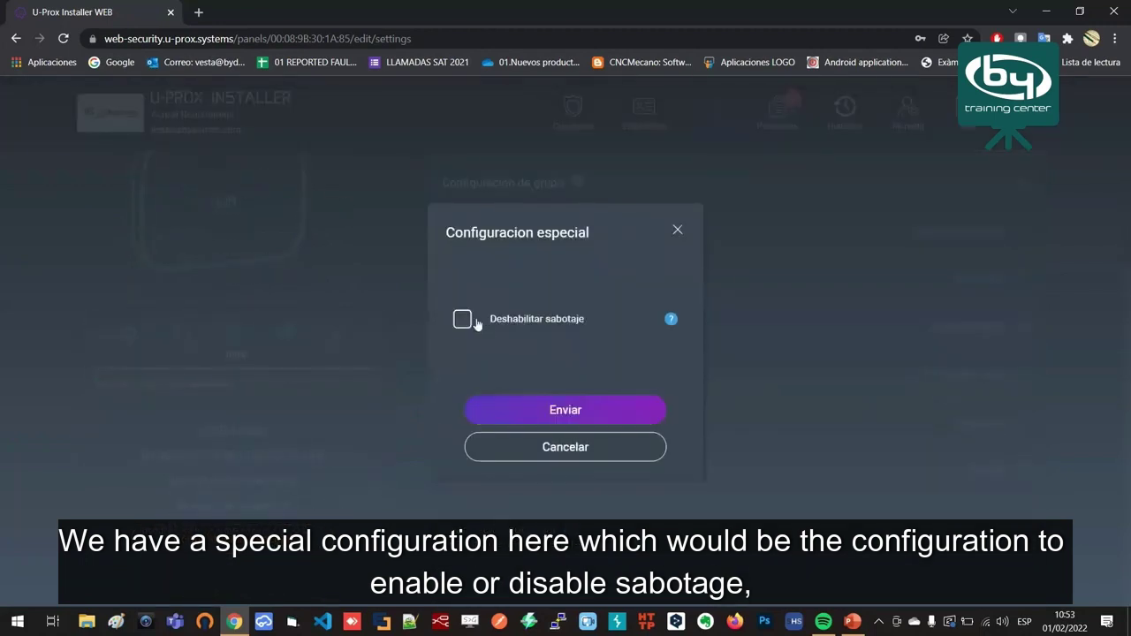
{"action": "left_click", "coordinate": [463, 321]}
{"action": "left_click", "coordinate": [670, 320]}
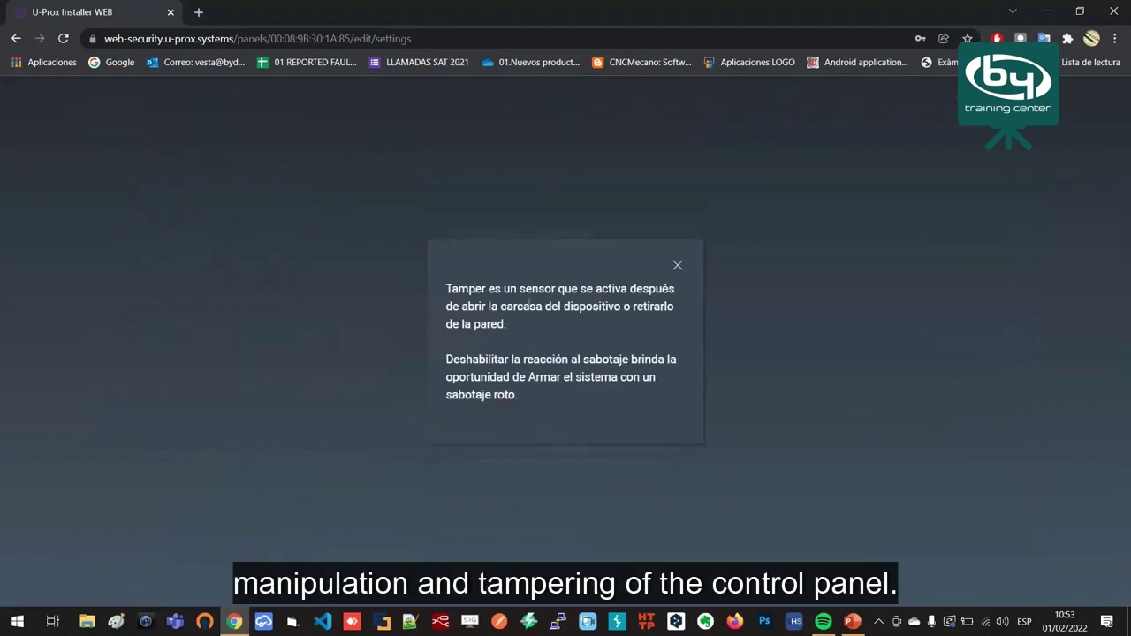
{"action": "left_click", "coordinate": [677, 266]}
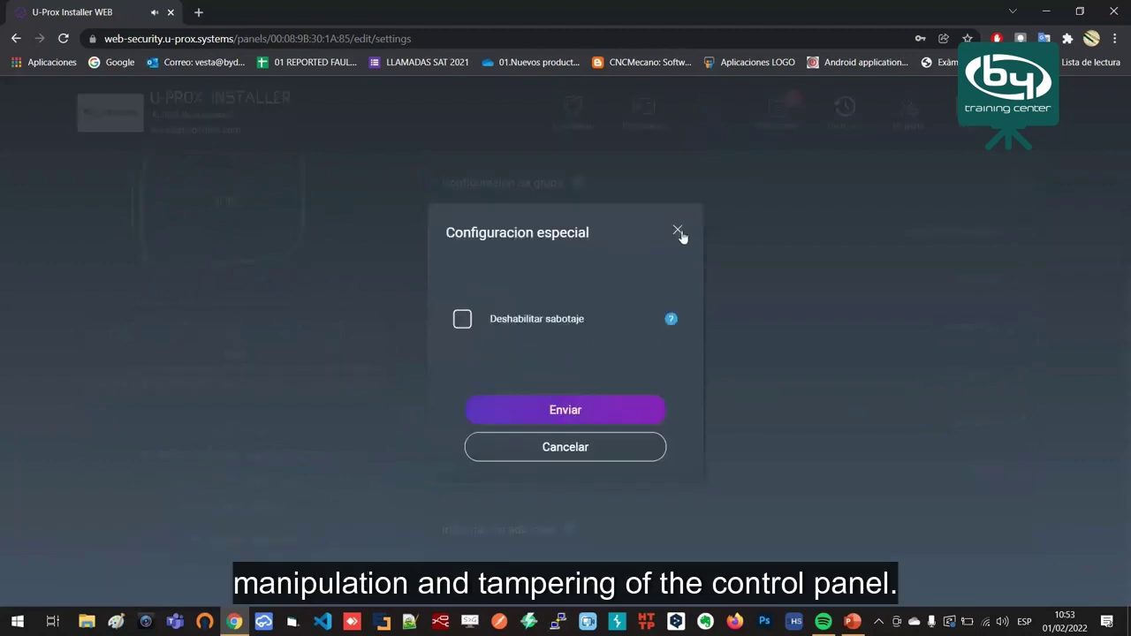
{"action": "left_click", "coordinate": [680, 232]}
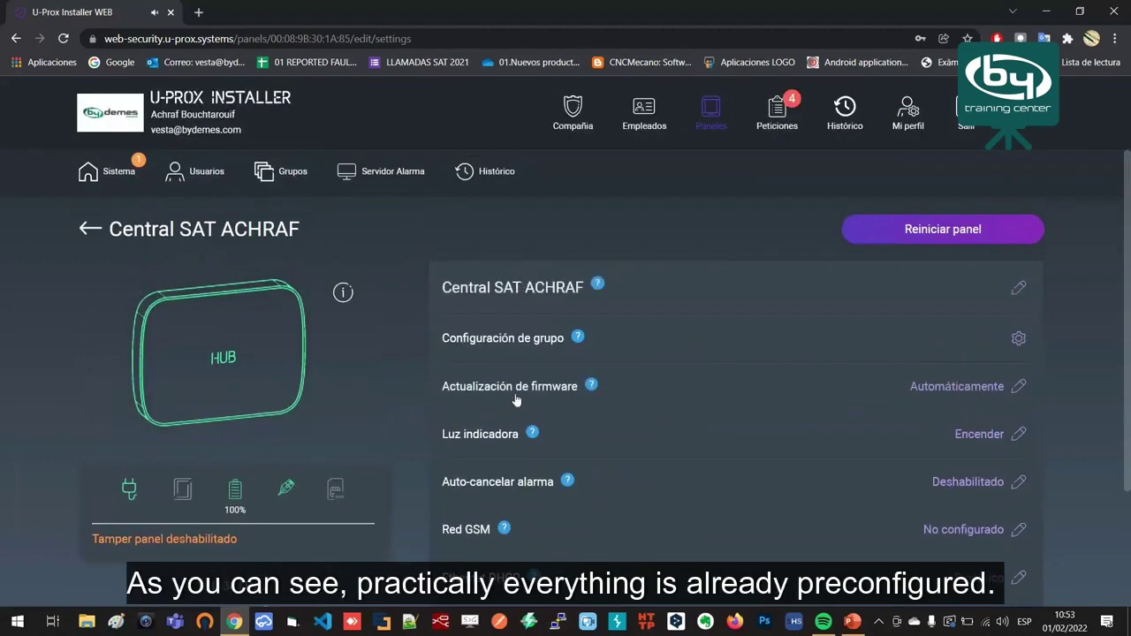
{"action": "scroll", "coordinate": [517, 397], "scroll_direction": "down", "scroll_amount": 2}
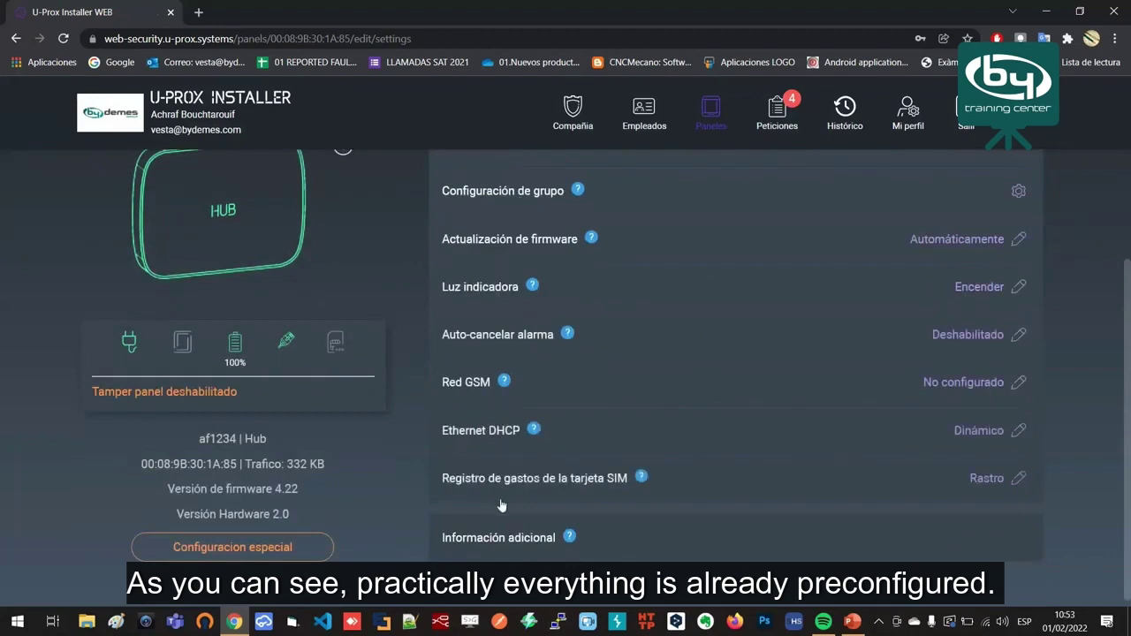
- Open the hub's online manual and look through its technical specifications, setup, installation, indication and reset sections
{"action": "scroll", "coordinate": [487, 502], "scroll_direction": "up", "scroll_amount": 2}
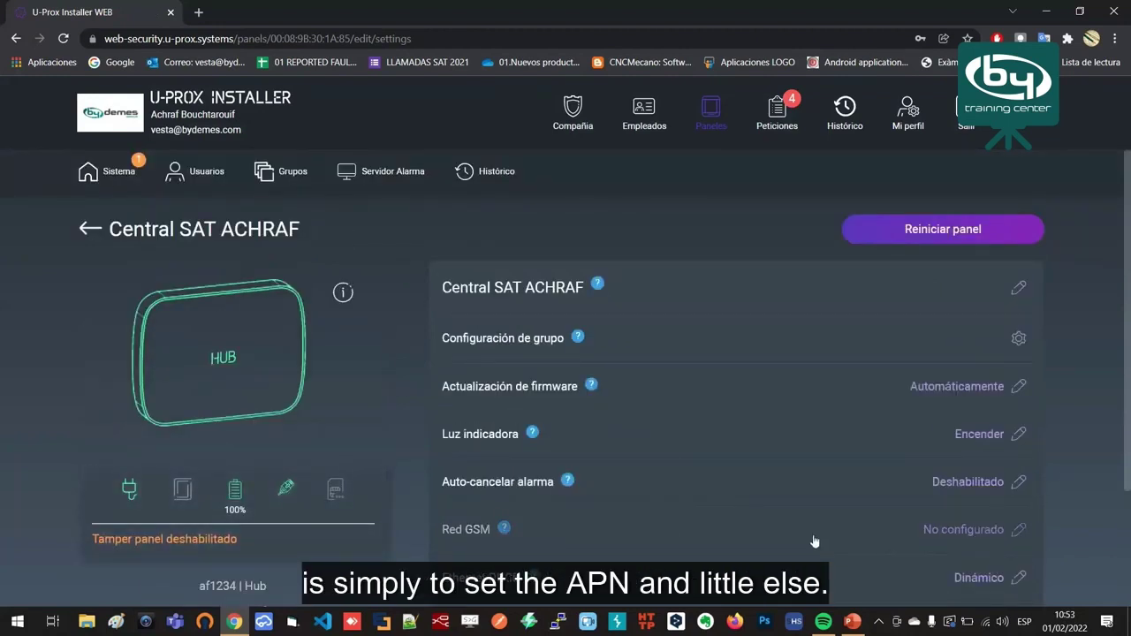
{"action": "left_click", "coordinate": [344, 298]}
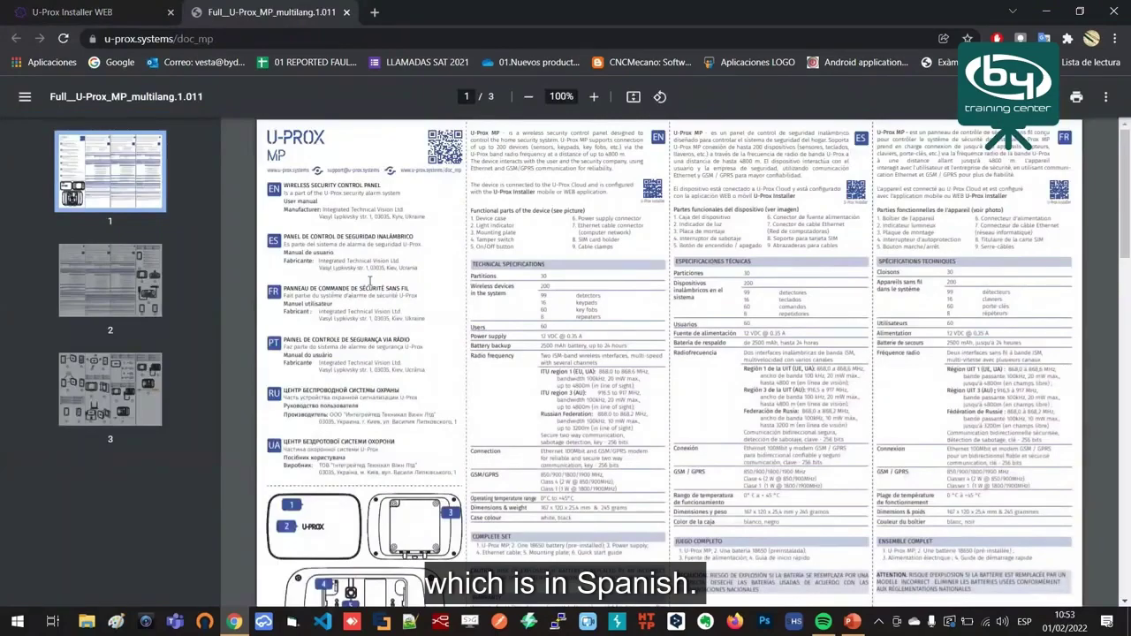
{"action": "scroll", "coordinate": [468, 291], "scroll_direction": "down", "scroll_amount": 4}
{"action": "scroll", "coordinate": [502, 402], "scroll_direction": "up", "scroll_amount": 4}
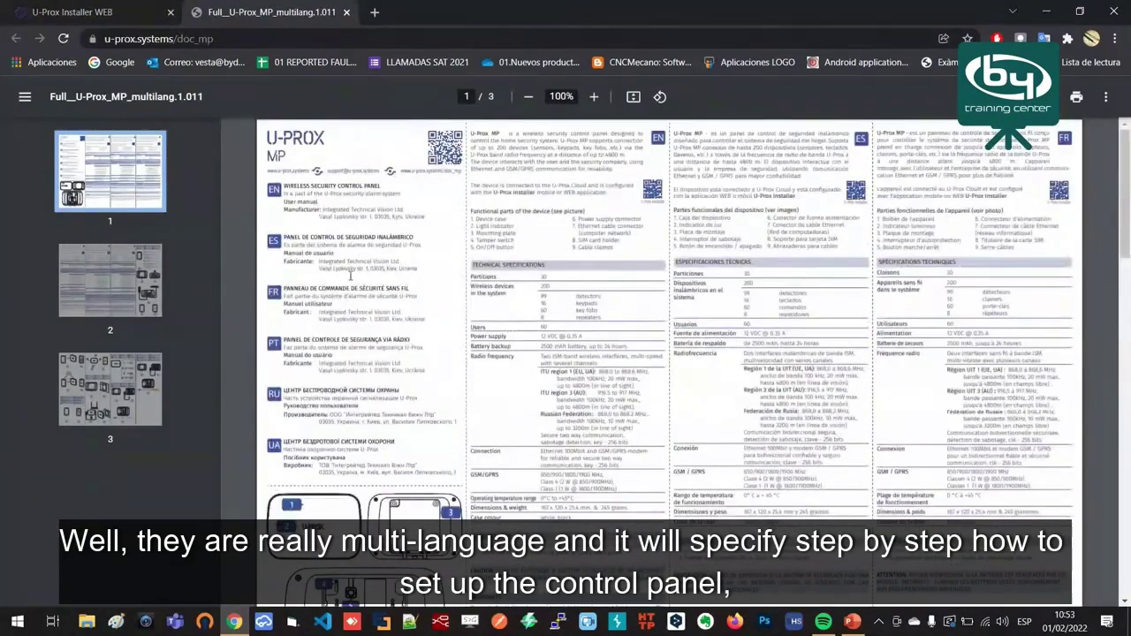
{"action": "scroll", "coordinate": [501, 402], "scroll_direction": "down", "scroll_amount": 8}
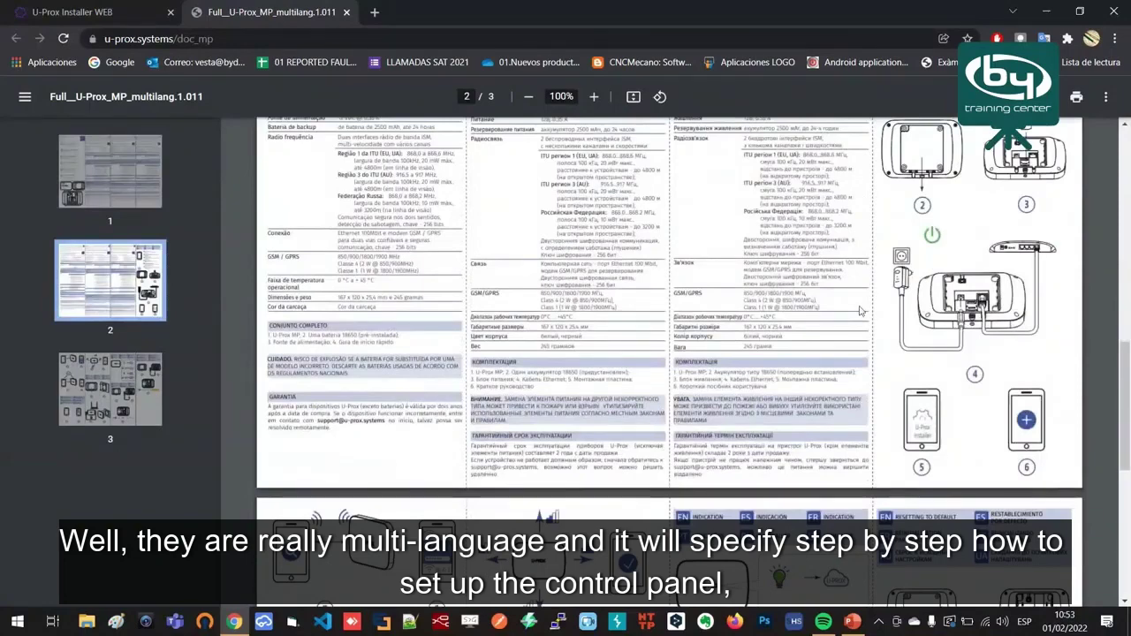
{"action": "scroll", "coordinate": [558, 300], "scroll_direction": "down", "scroll_amount": 4}
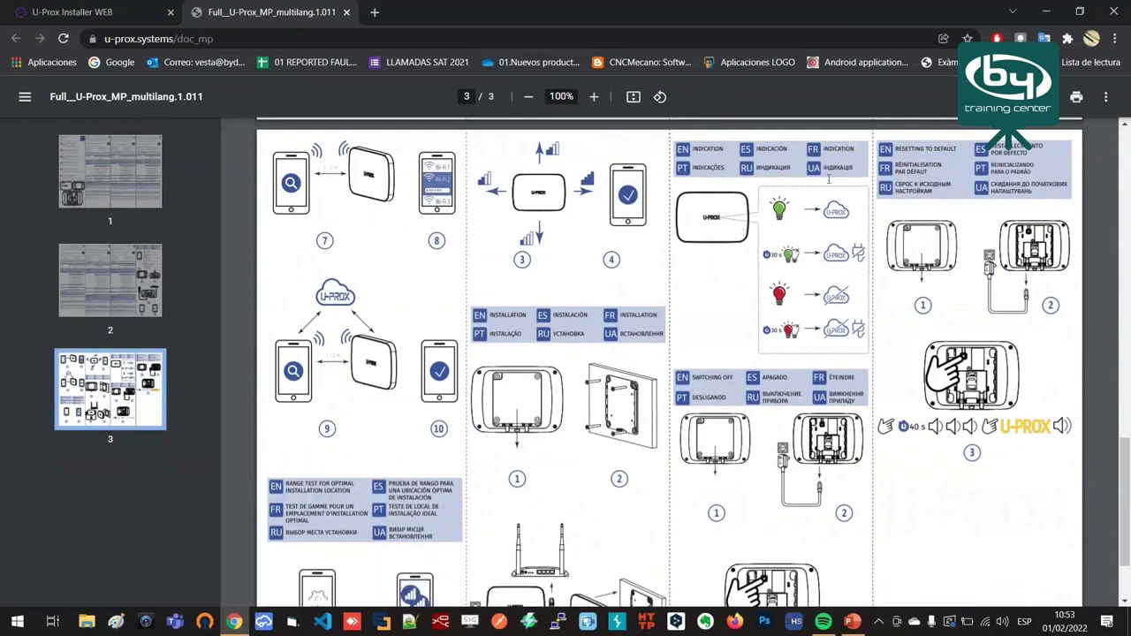
{"action": "scroll", "coordinate": [707, 356], "scroll_direction": "down", "scroll_amount": 1}
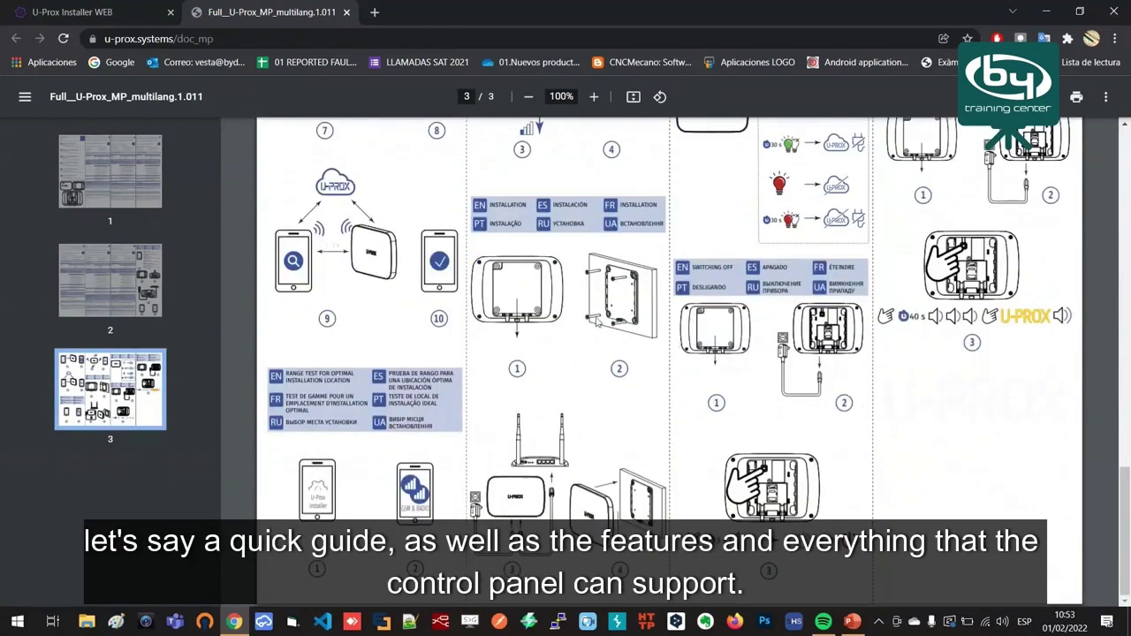
{"action": "scroll", "coordinate": [593, 324], "scroll_direction": "up", "scroll_amount": 4}
{"action": "scroll", "coordinate": [592, 324], "scroll_direction": "up", "scroll_amount": 8}
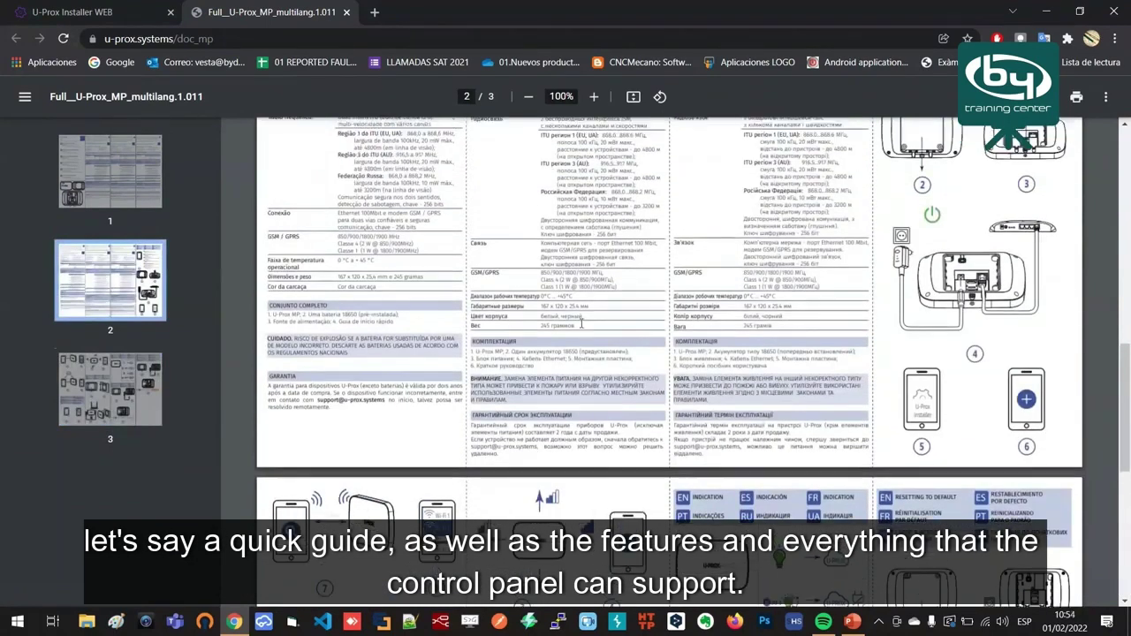